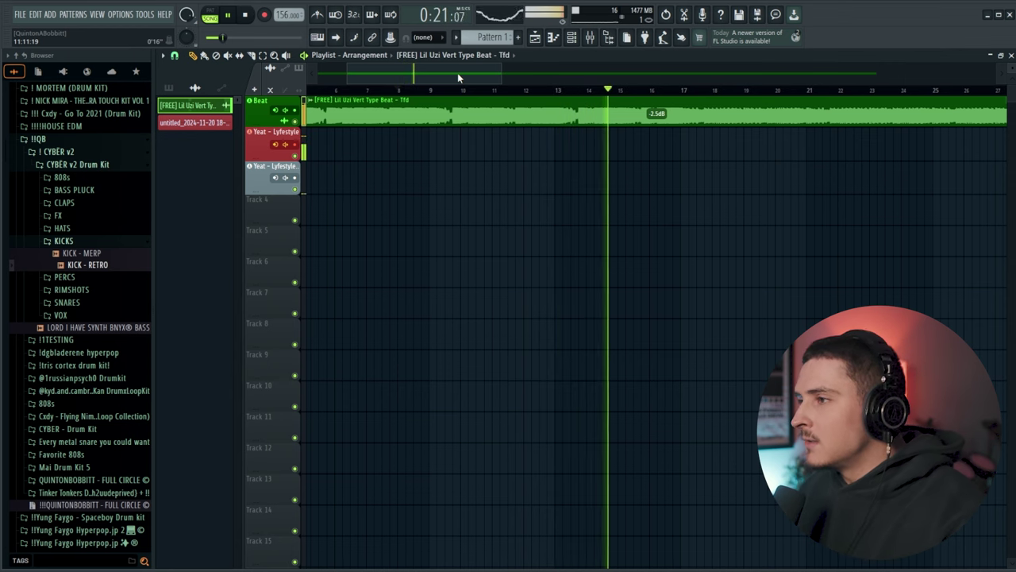
# Step: Set the Pro-Q 3 low-cut frequency on the lead vocal insert to 161.28 Hz, then return to the playlist
pyautogui.moveTo(425, 78); pyautogui.dragTo(423, 78)
pyautogui.scroll(-3, 441, 94)
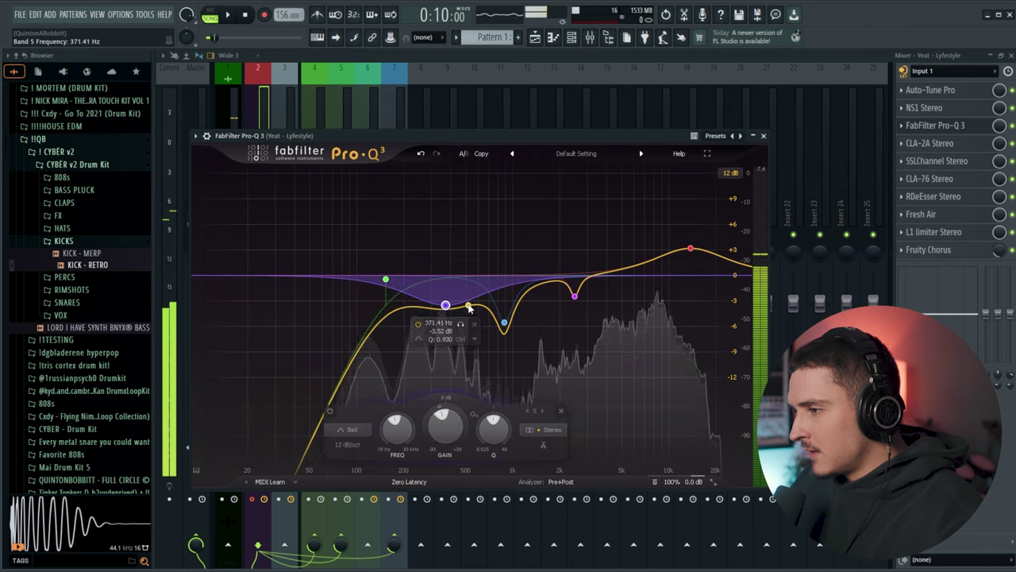
pyautogui.moveTo(386, 280); pyautogui.dragTo(389, 289)
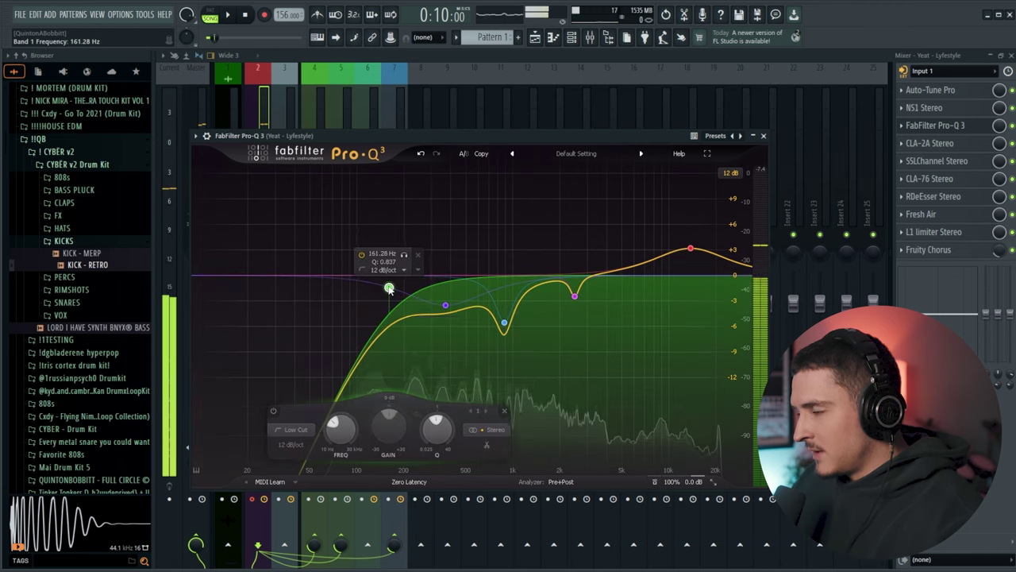
pyautogui.click(763, 135)
pyautogui.click(540, 41)
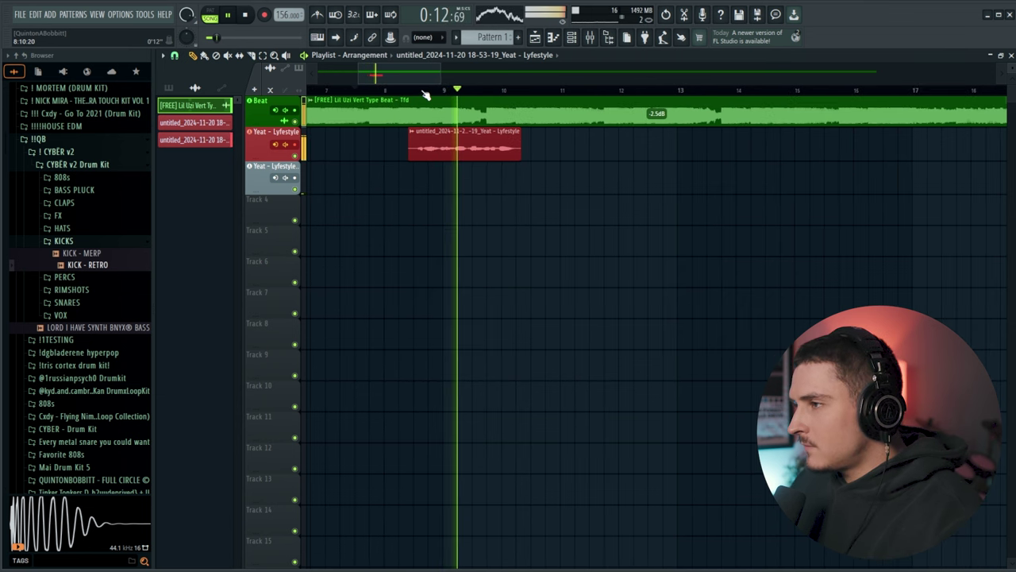
# Step: Record overlapping lead vocal takes on the two Yeat - Lyfestyle tracks from about bar 8 to bar 16 and play them back
pyautogui.scroll(-1, 408, 77)
pyautogui.press('r')
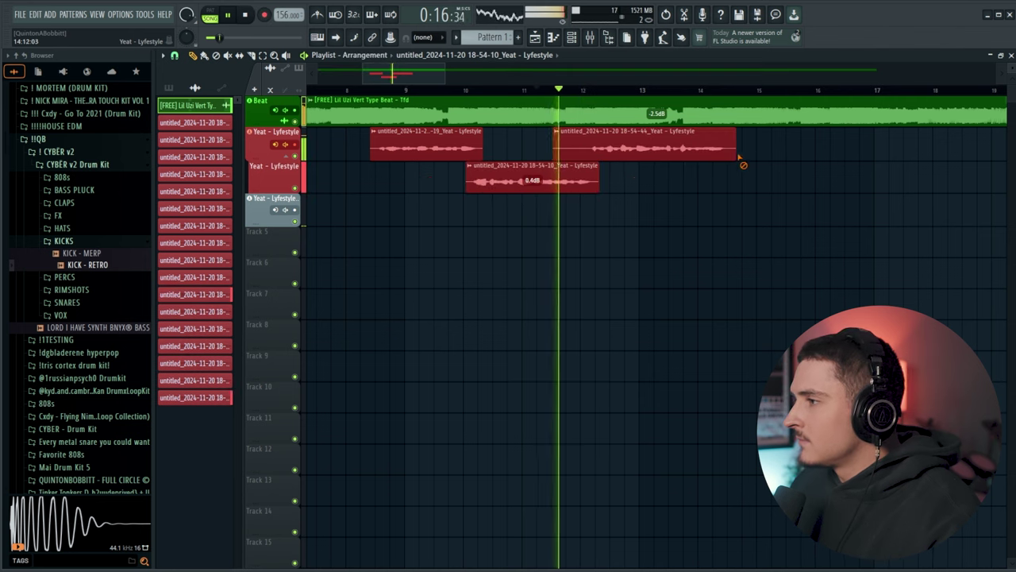
pyautogui.rightClick(739, 156)
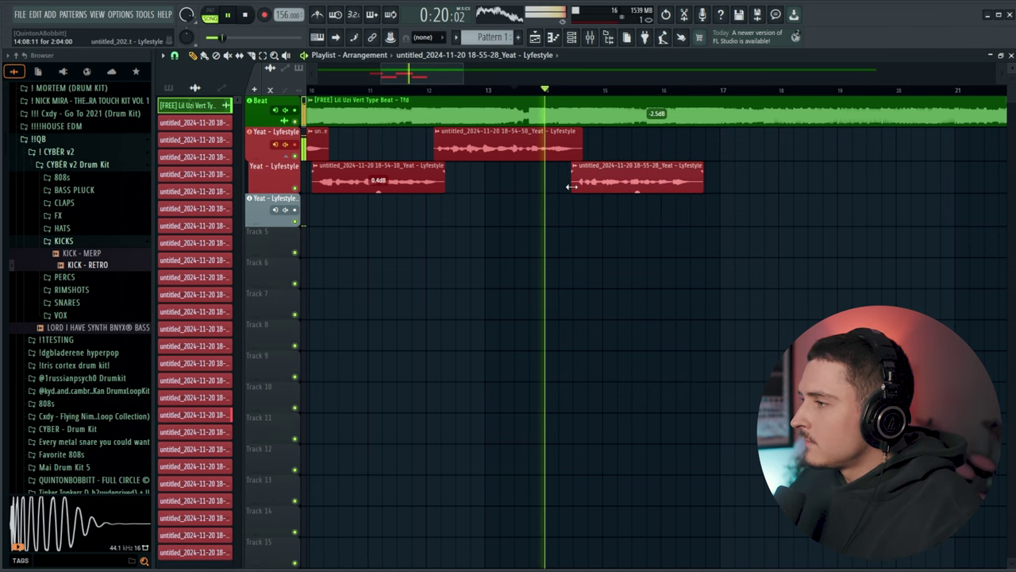
pyautogui.press('F9')
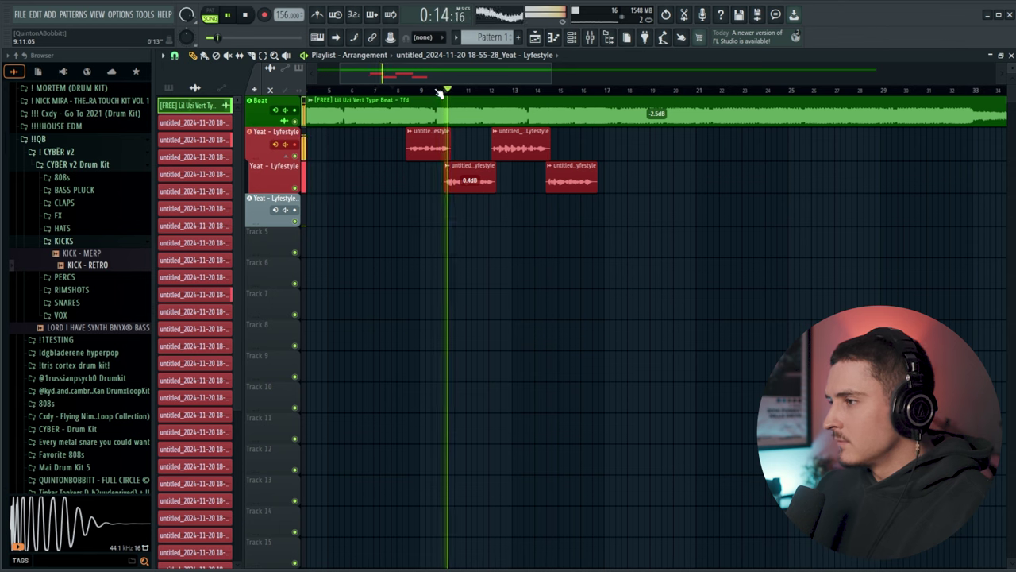
pyautogui.scroll(-3, 510, 97)
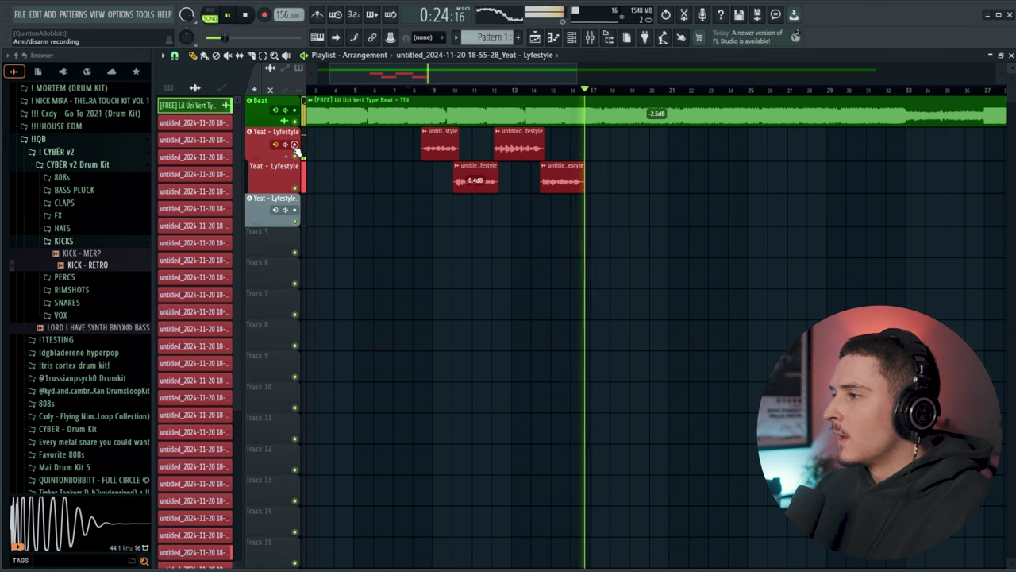
pyautogui.press('space')
# Step: Duplicate the Yeat - Lyfestyle lead vocal insert by copying its mixer track state onto Insert 8
pyautogui.click(590, 38)
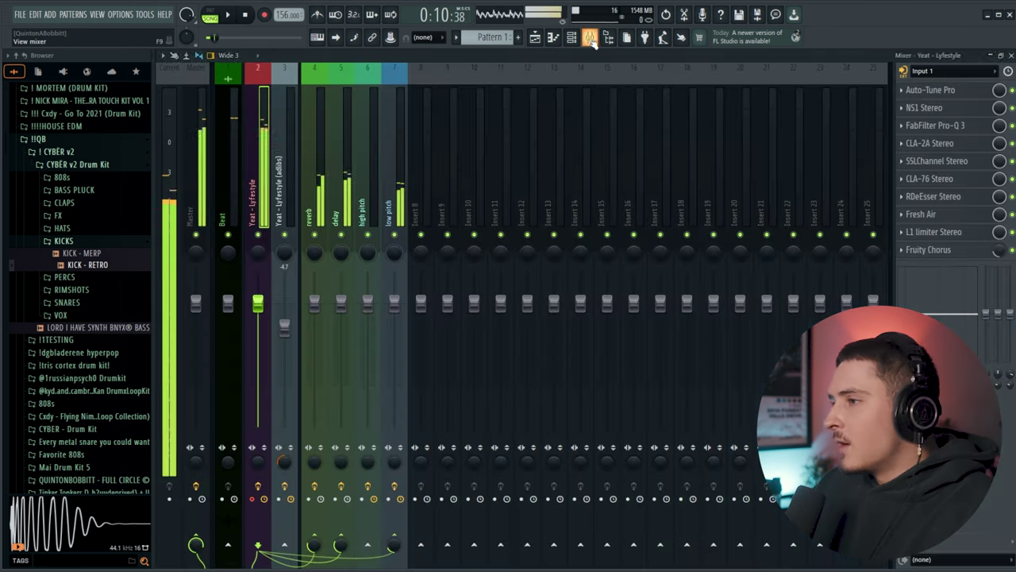
pyautogui.rightClick(266, 198)
pyautogui.moveTo(320, 148)
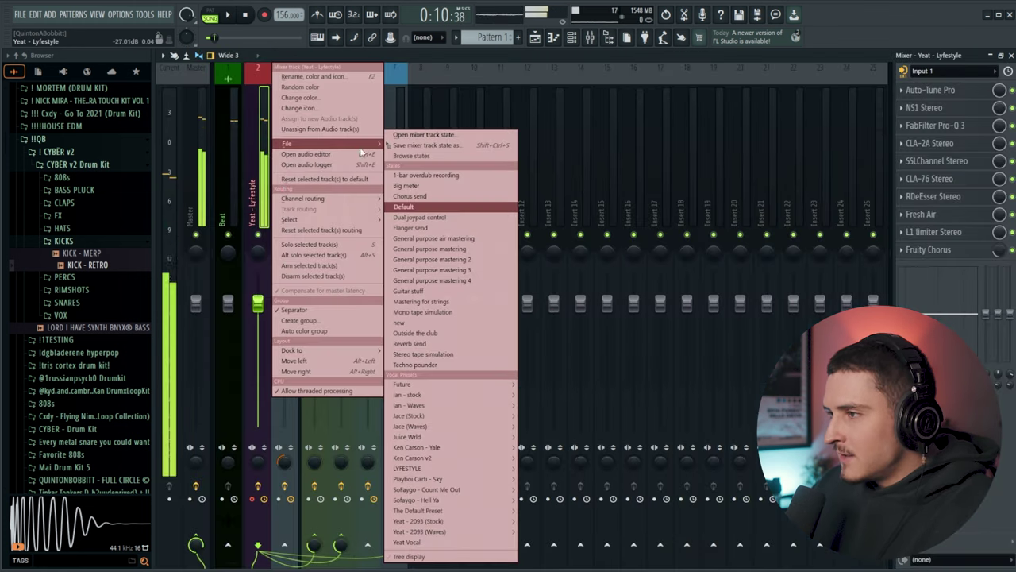
pyautogui.moveTo(421, 151); pyautogui.dragTo(337, 176)
pyautogui.moveTo(437, 210); pyautogui.dragTo(447, 187)
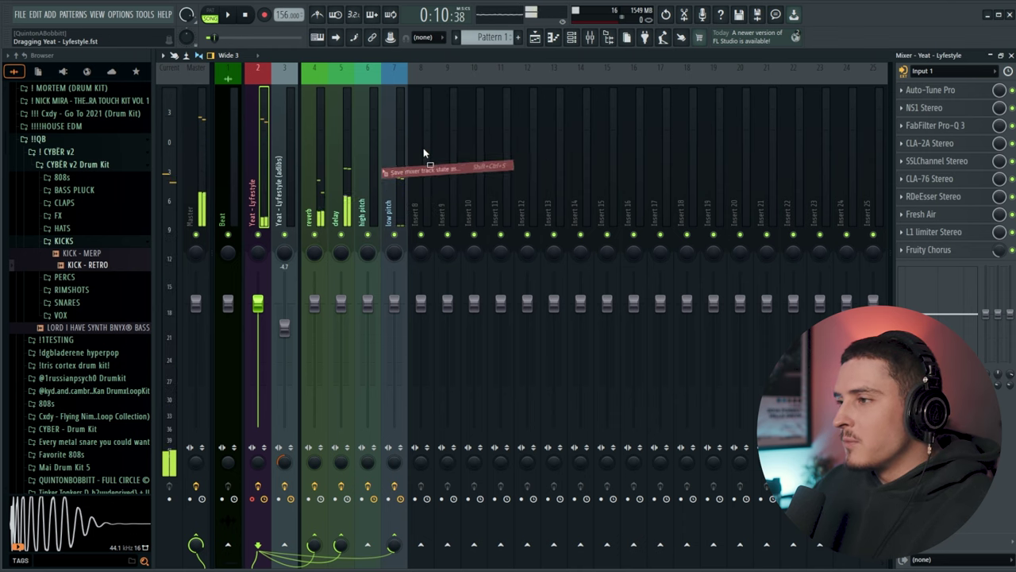
pyautogui.moveTo(424, 151); pyautogui.dragTo(432, 187)
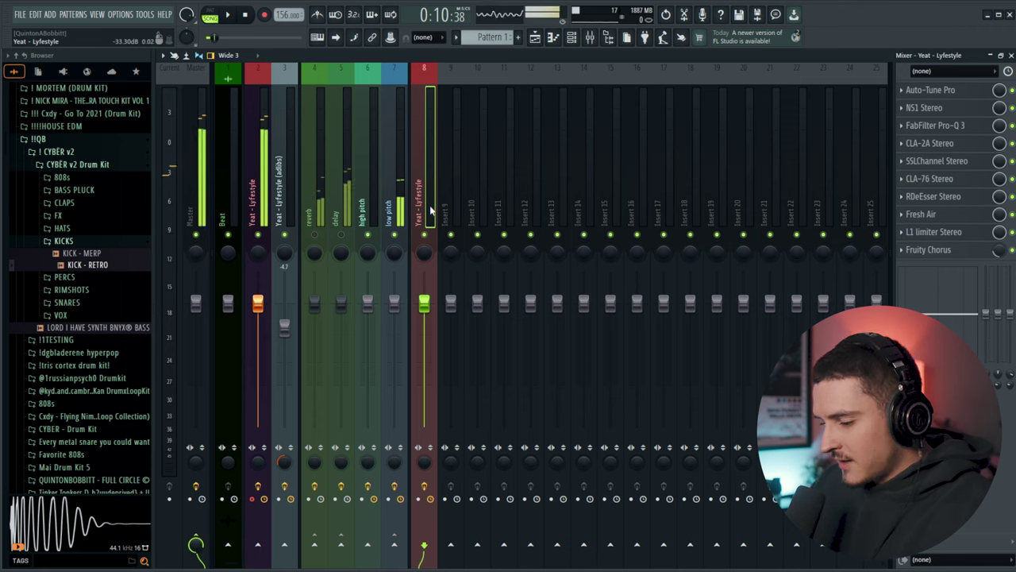
# Step: Move the duplicated vocal insert beside the original lead vocal as insert 3 and remove its group separator
pyautogui.hotkey('alt', 'Left')
pyautogui.hotkey('alt', 'Left')
pyautogui.hotkey('alt', 'Left')
pyautogui.hotkey('alt', 'Left')
pyautogui.hotkey('alt', 'Left')
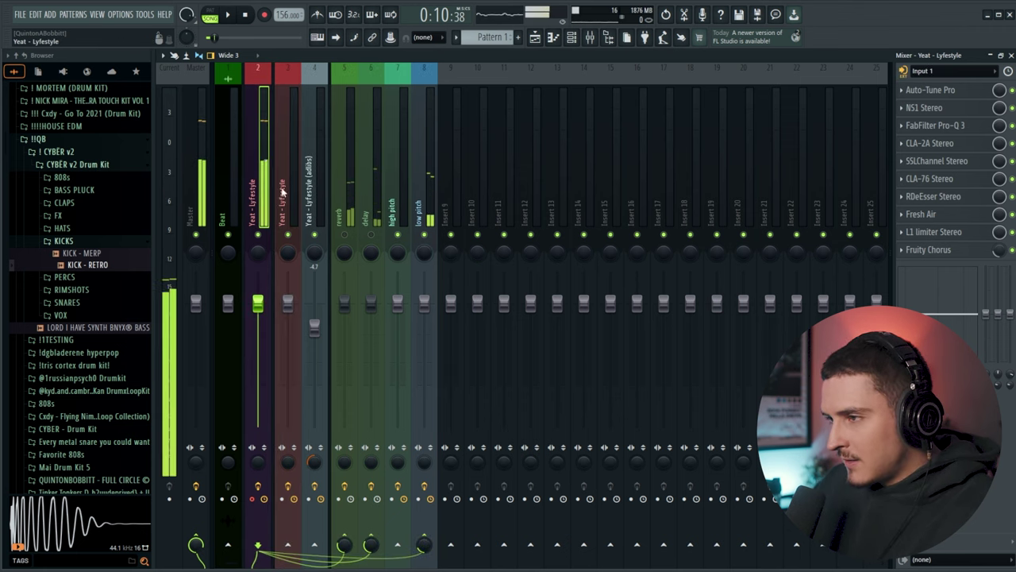
pyautogui.click(292, 192)
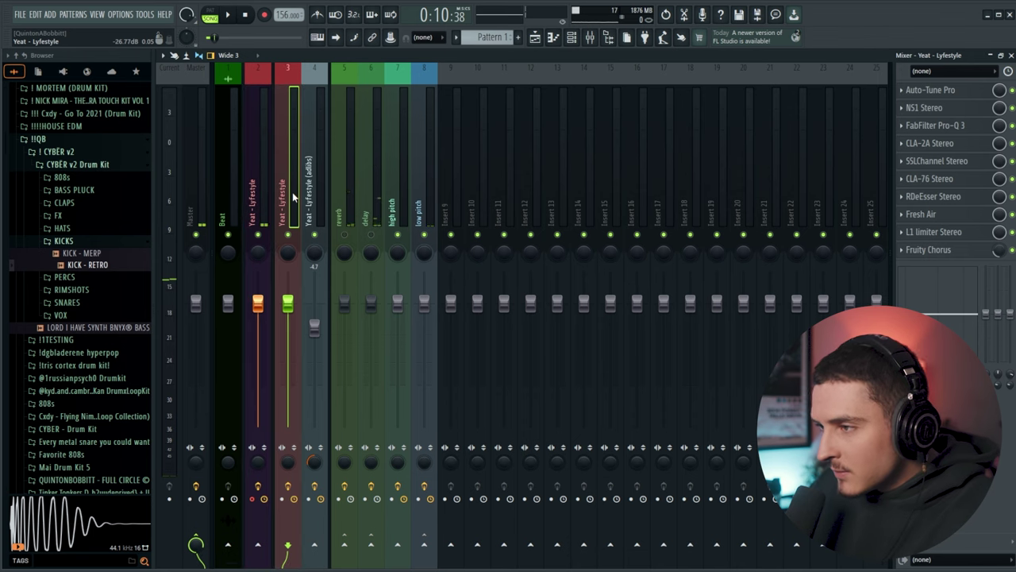
pyautogui.rightClick(299, 198)
pyautogui.click(334, 311)
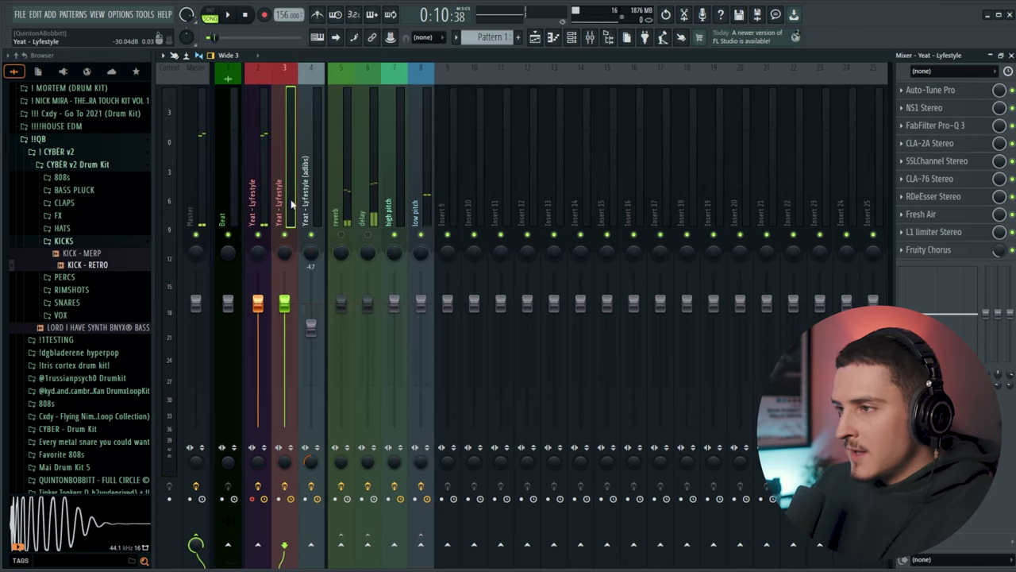
# Step: Assign the duplicated insert to a new audio track and rename that track harmony
pyautogui.rightClick(292, 204)
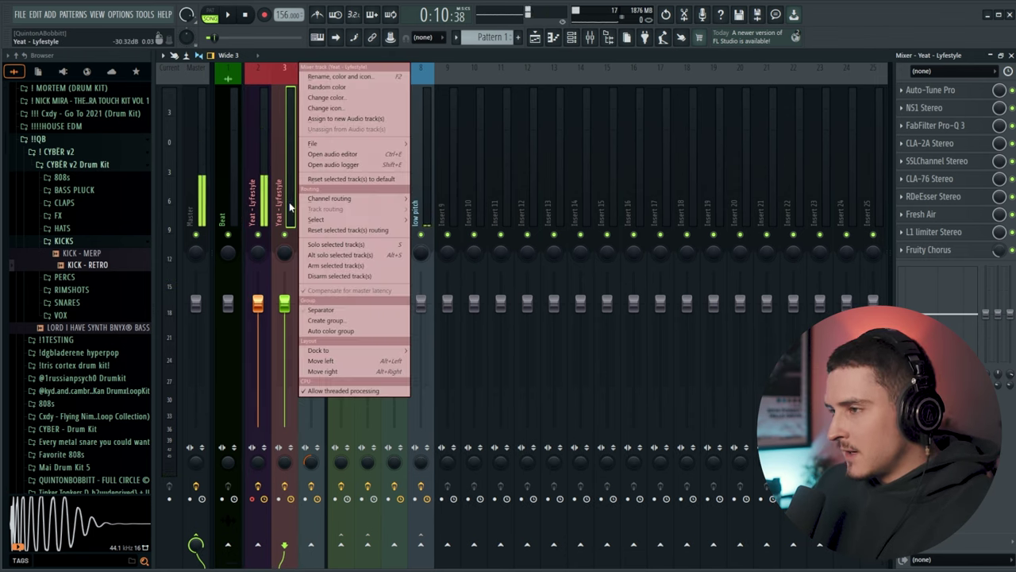
pyautogui.click(347, 119)
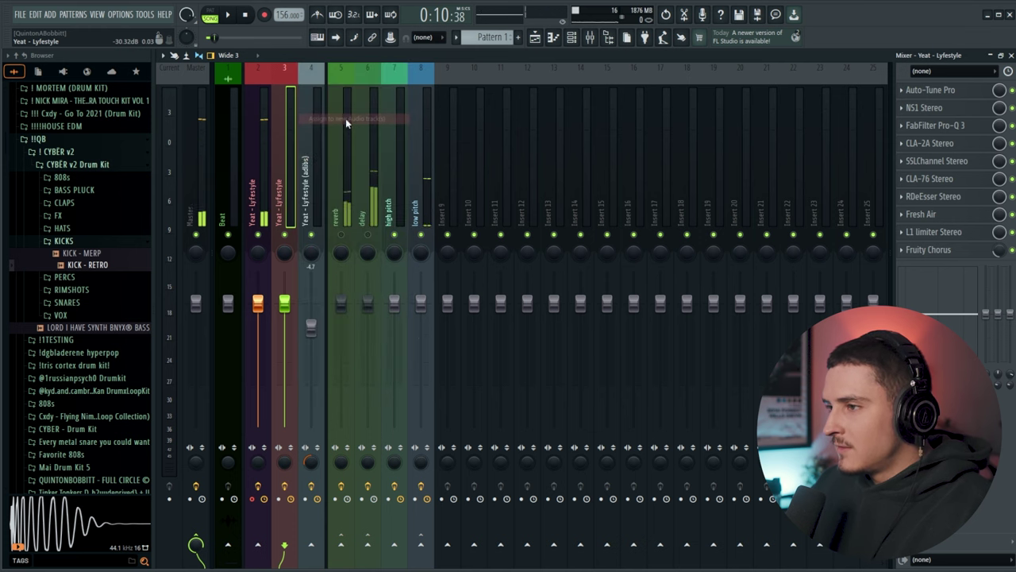
pyautogui.moveTo(263, 255); pyautogui.dragTo(263, 261)
pyautogui.rightClick(263, 254)
pyautogui.click(307, 496)
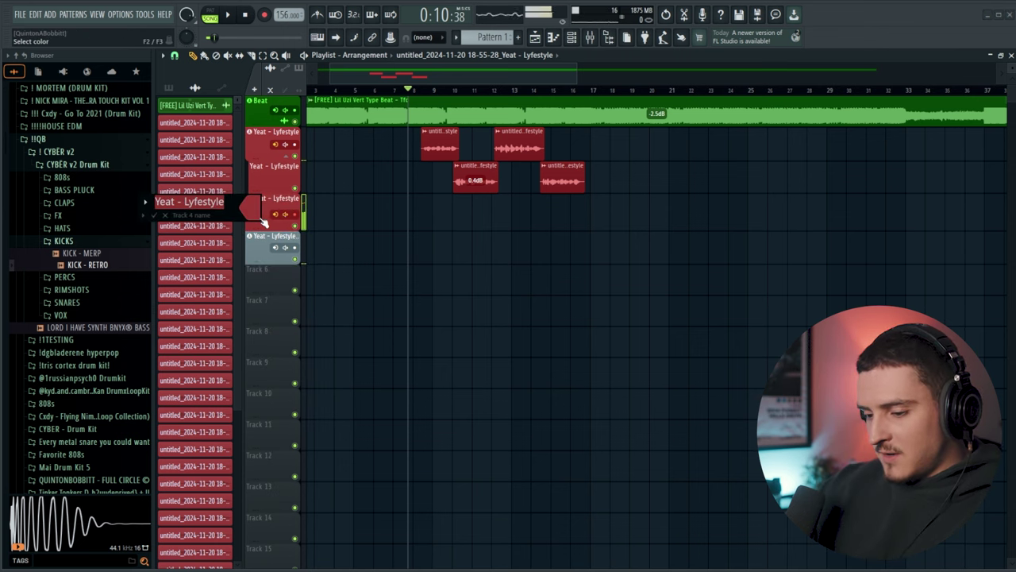
# Step: Enable the Harmony Player in the harmony insert's Auto-Tune Pro and latch all four voices on
pyautogui.click(589, 38)
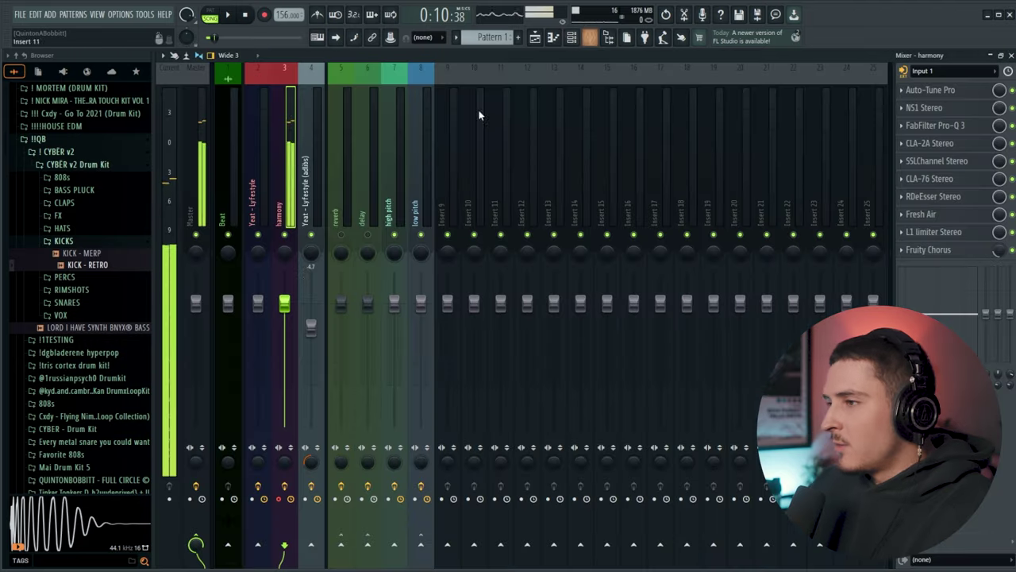
pyautogui.click(939, 91)
pyautogui.moveTo(607, 99); pyautogui.dragTo(568, 94)
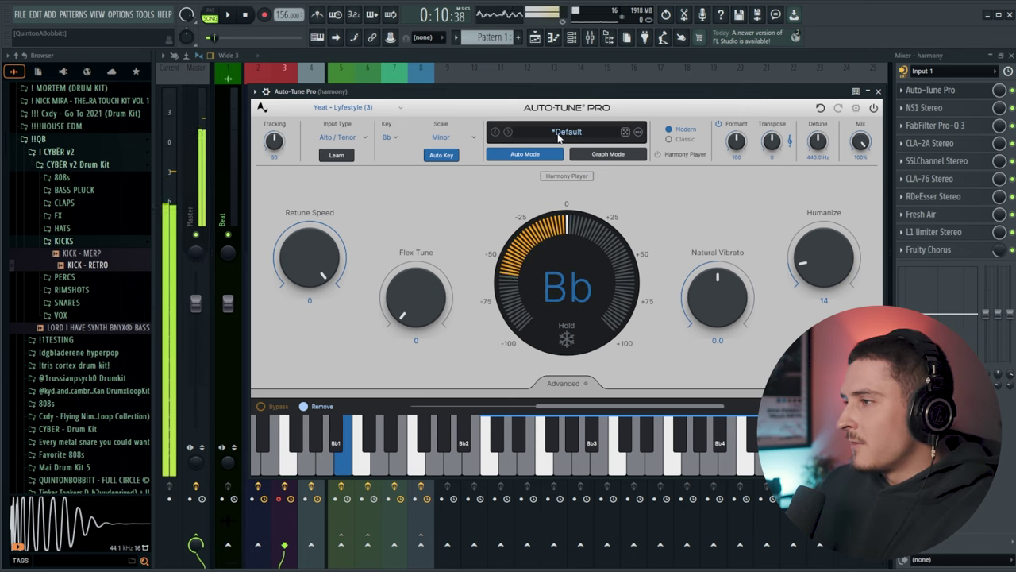
pyautogui.click(658, 155)
pyautogui.click(619, 372)
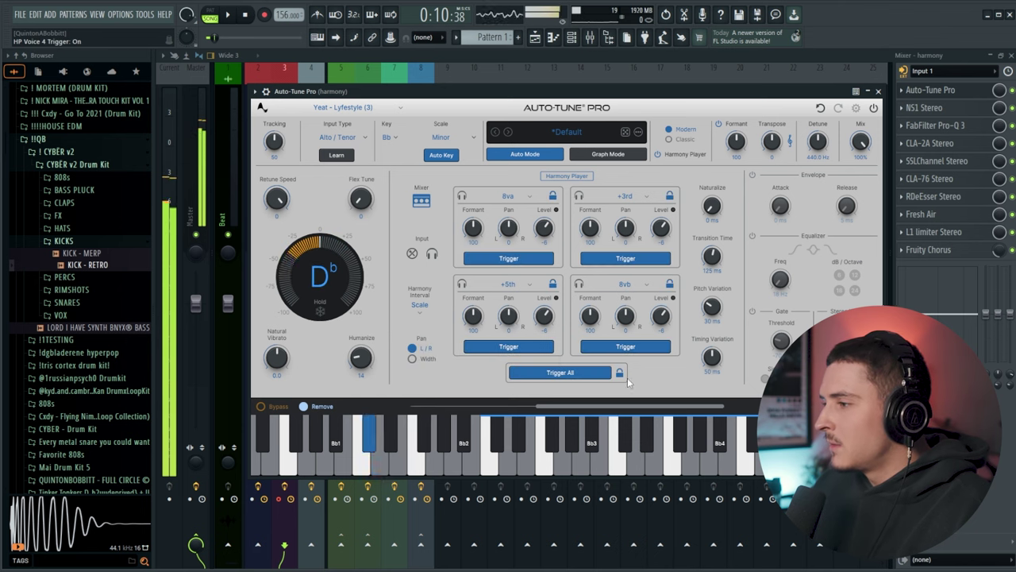
# Step: Turn off the 8va and 8vb harmony voices, keeping only the +3rd and +5th voices triggered
pyautogui.moveTo(577, 103); pyautogui.dragTo(563, 99)
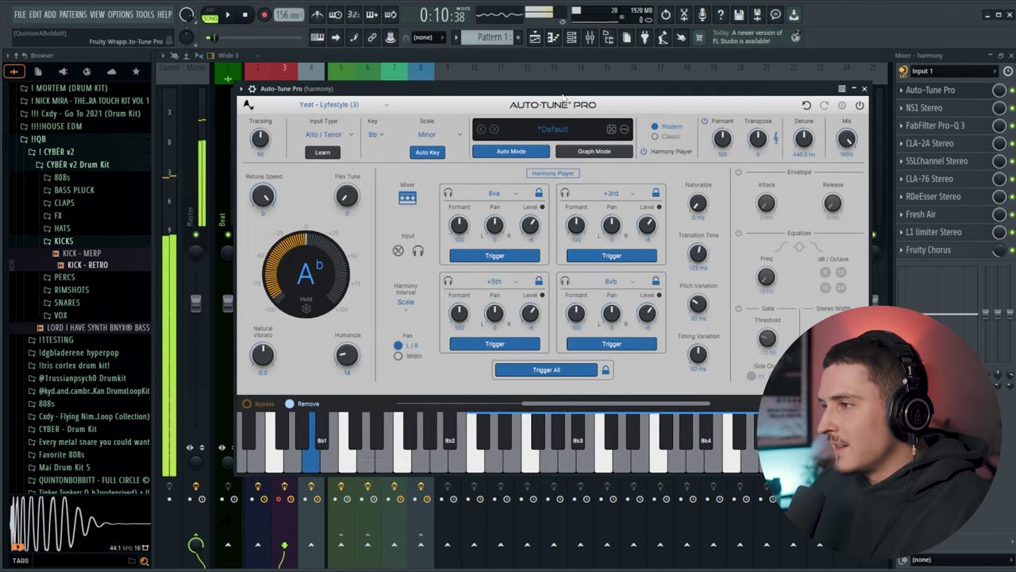
pyautogui.click(539, 194)
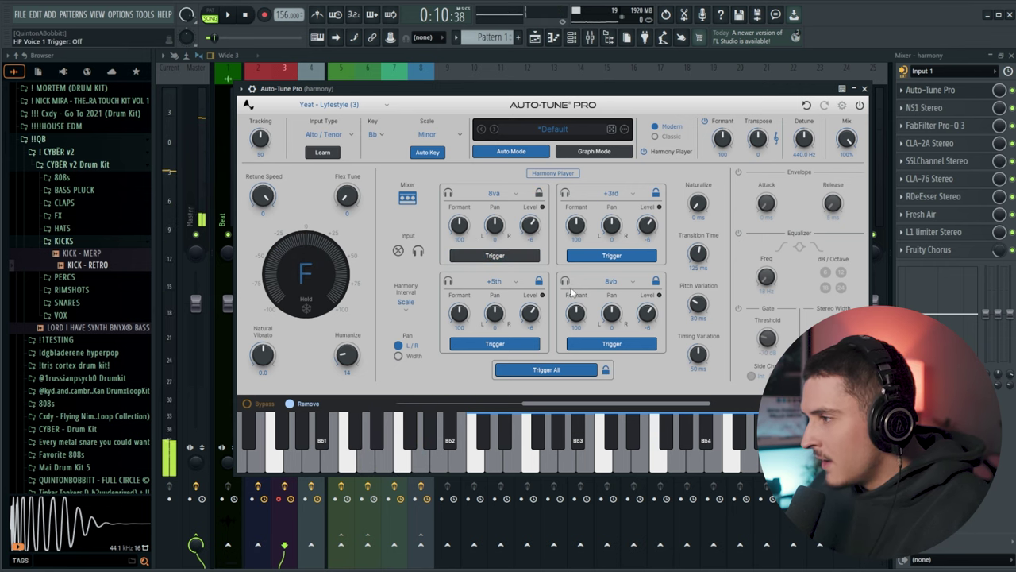
pyautogui.click(655, 281)
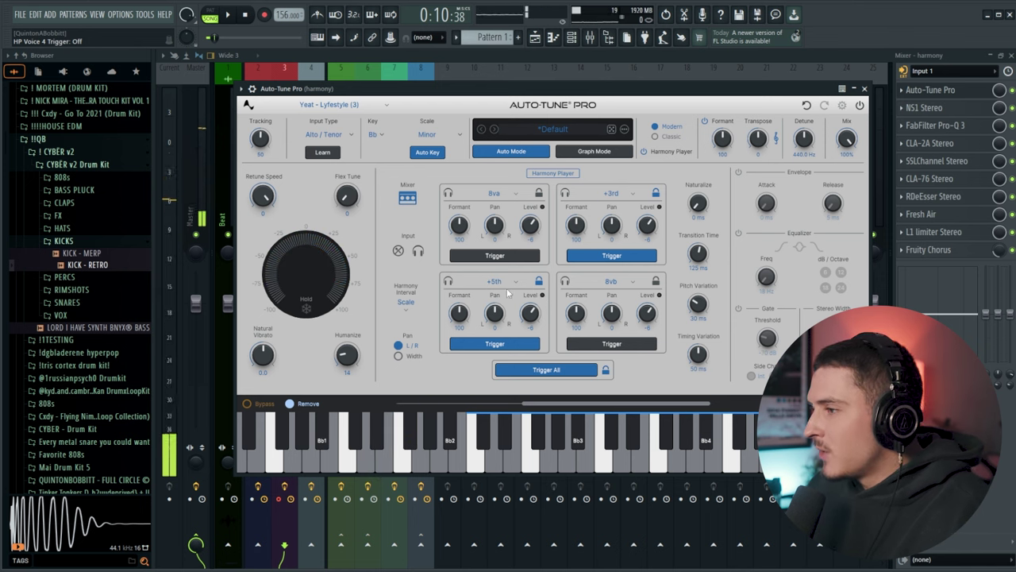
pyautogui.click(495, 283)
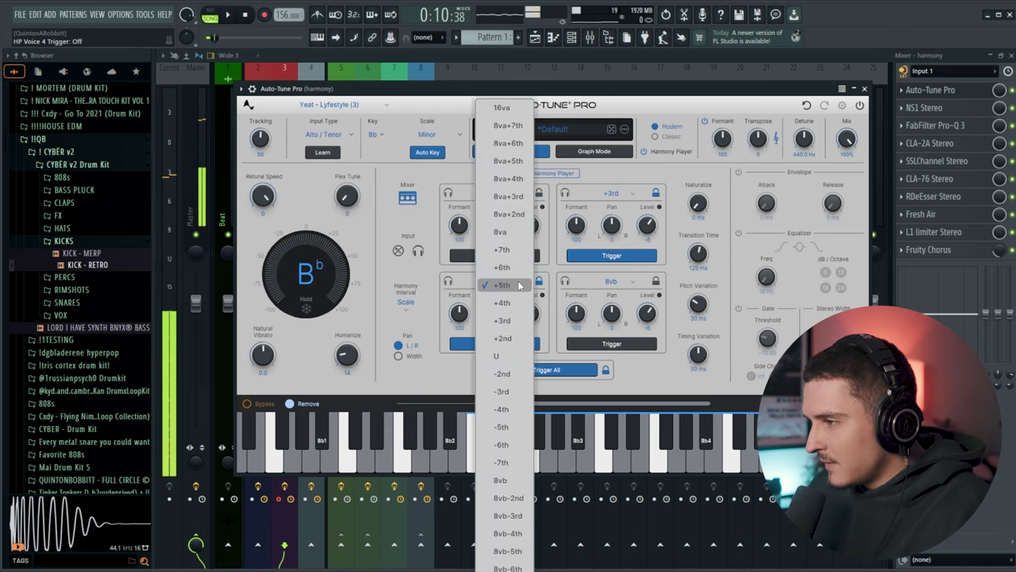
pyautogui.click(519, 286)
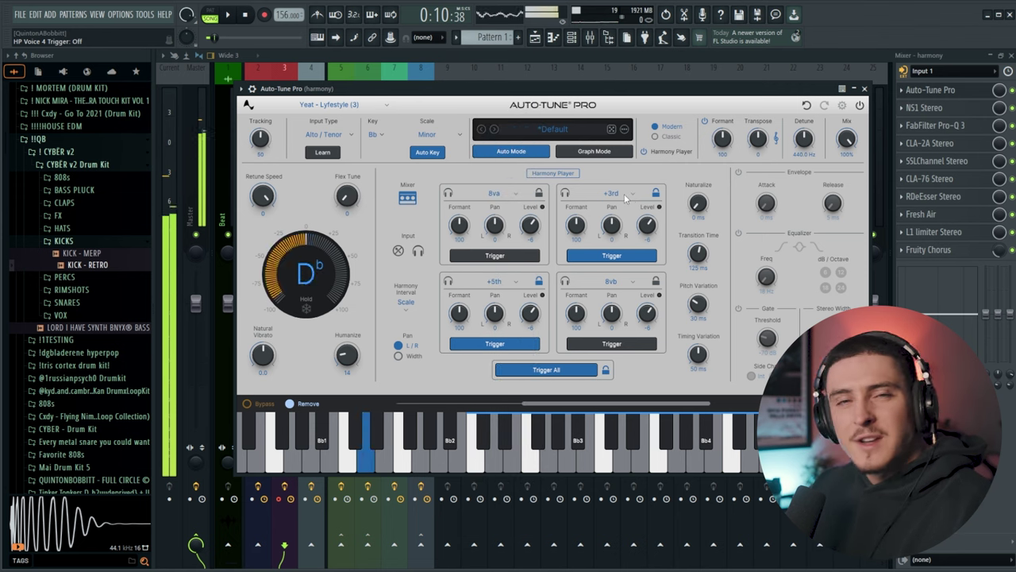
# Step: Route the harmony insert to the reverb and delay sends and unmute the delay insert
pyautogui.press('Escape')
pyautogui.click(341, 546)
pyautogui.click(366, 545)
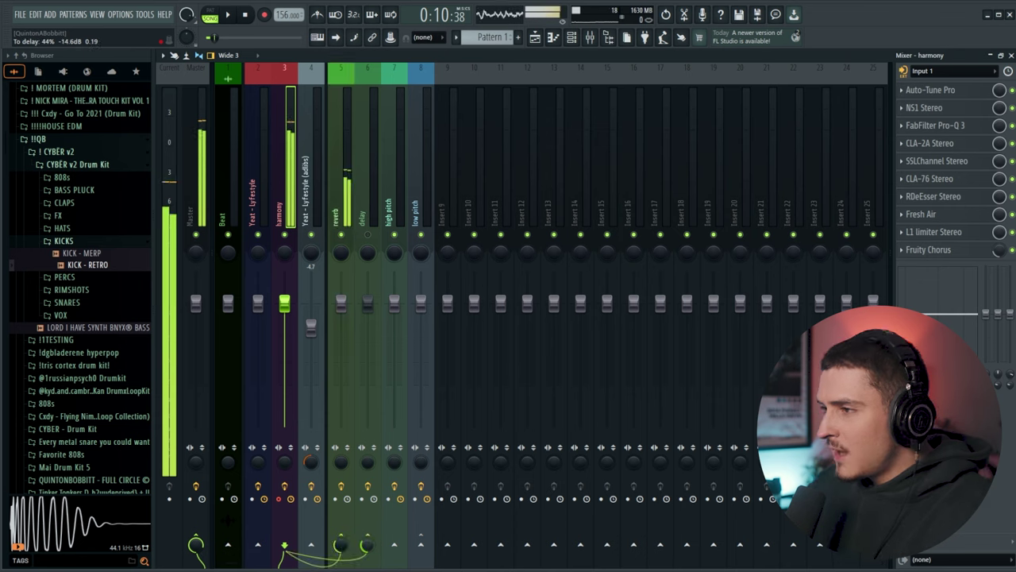
pyautogui.click(374, 240)
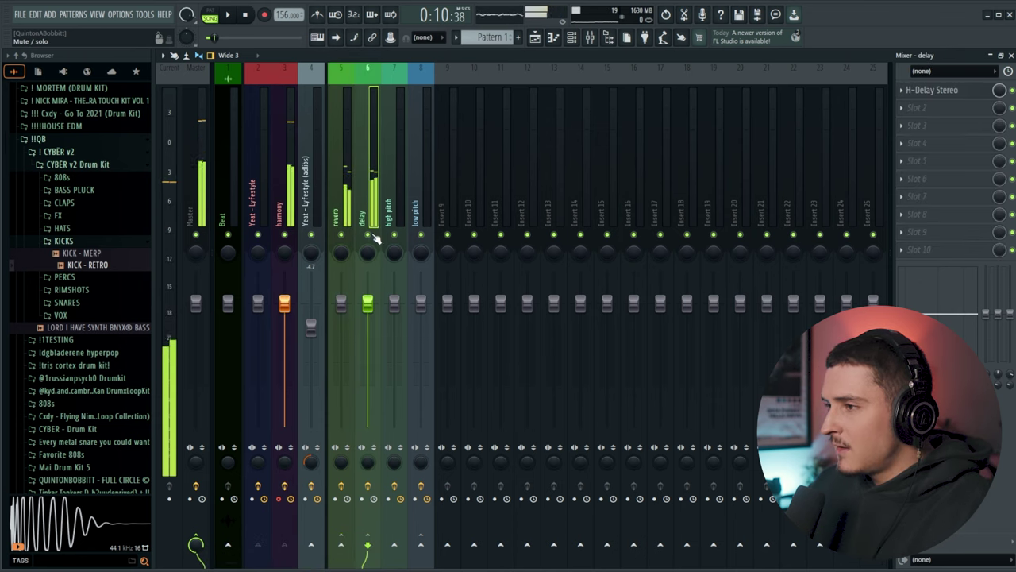
# Step: Record a harmony vocal take on the harmony track starting around bar 9, beneath the first lead phrases
pyautogui.click(535, 39)
pyautogui.scroll(3, 439, 94)
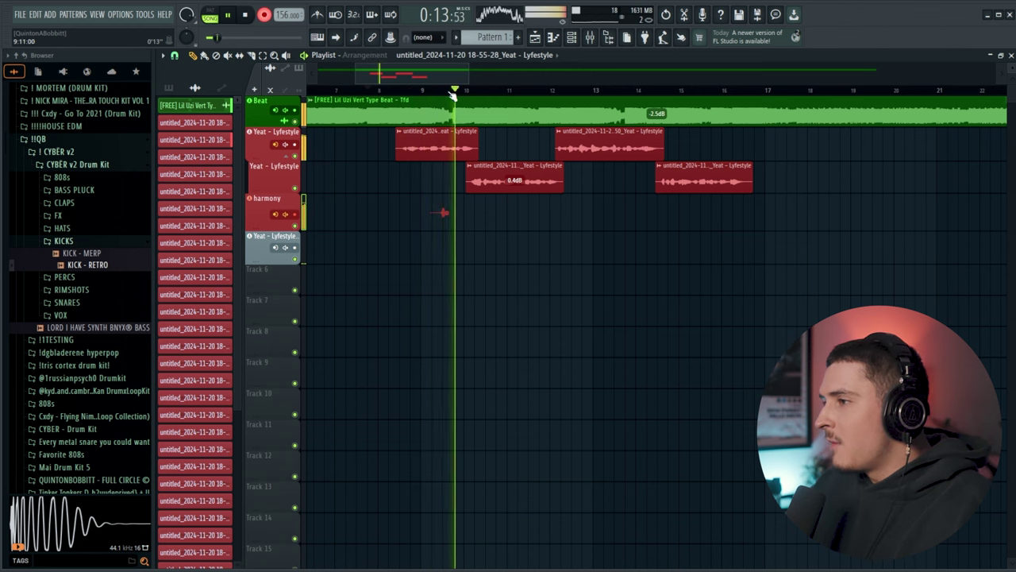
pyautogui.press('space')
pyautogui.press('space')
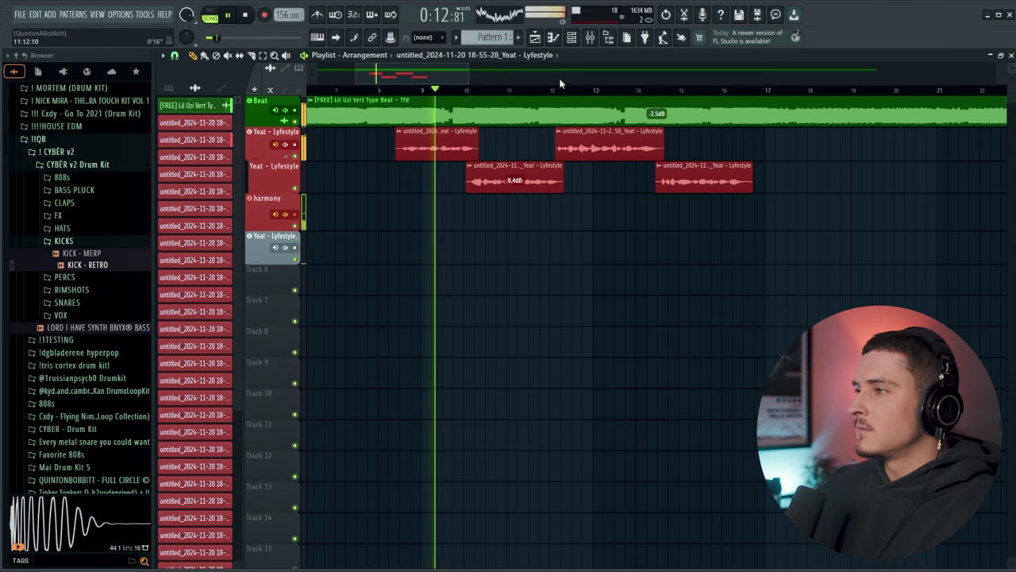
pyautogui.press('space')
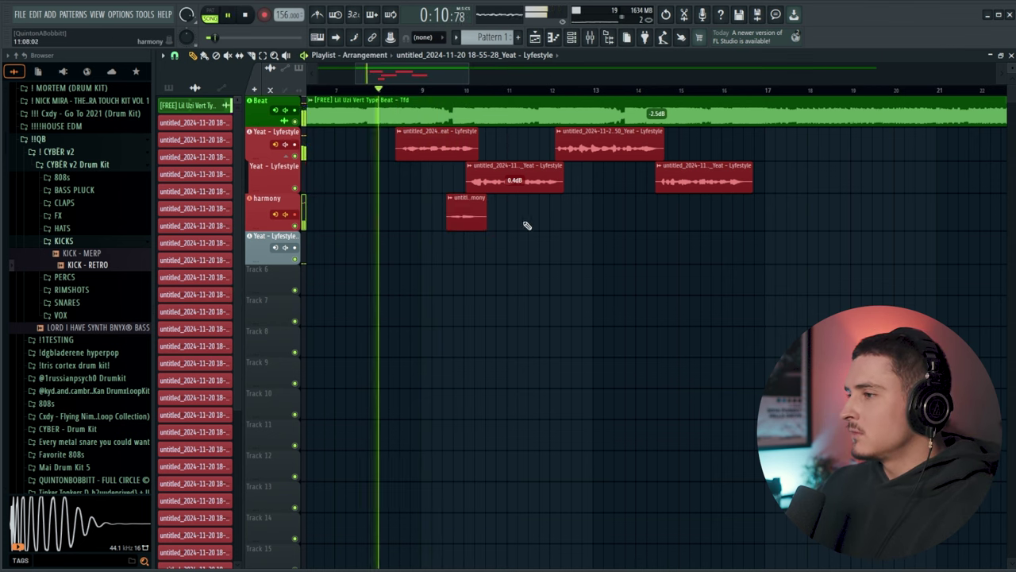
pyautogui.press('r')
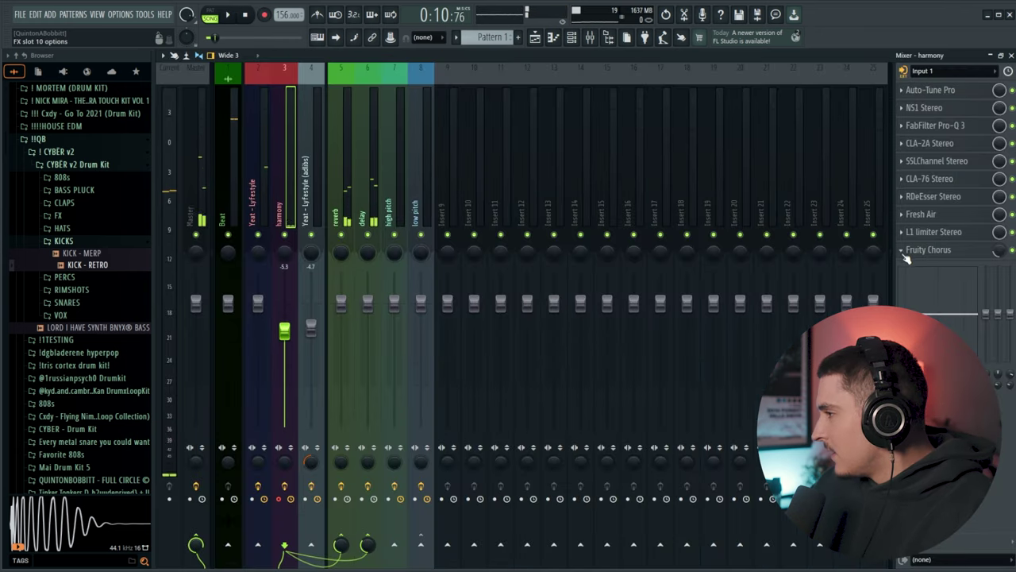
# Step: Replace Fruity Chorus on the harmony insert with Fruity Stereo Shaper, using a left/right delay of 3.6 ms right
pyautogui.click(906, 260)
pyautogui.moveTo(915, 263)
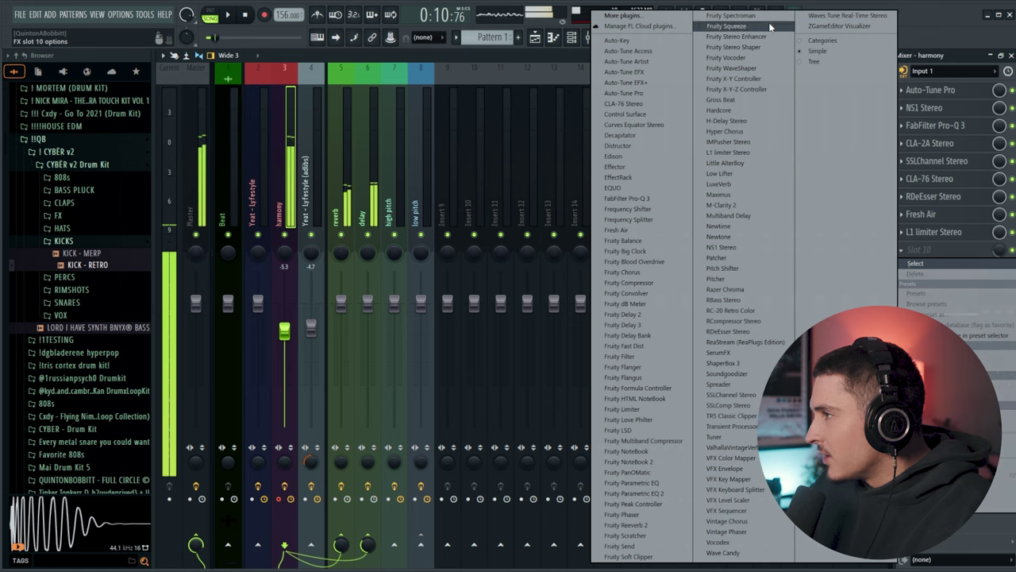
pyautogui.click(760, 50)
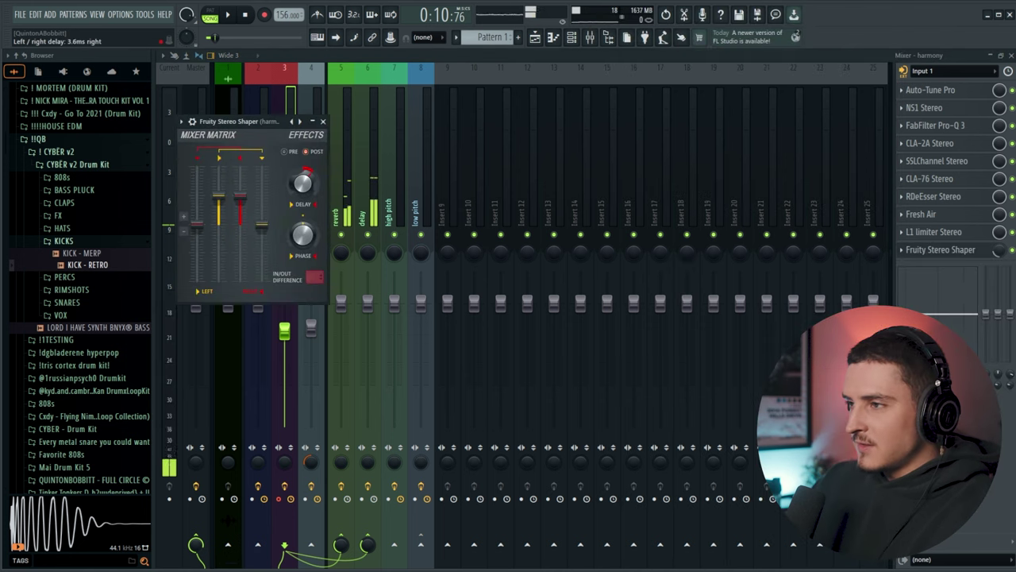
pyautogui.click(324, 122)
# Step: Record further harmony takes on the harmony tracks from about bar 12 to bar 17
pyautogui.click(536, 37)
pyautogui.press('space')
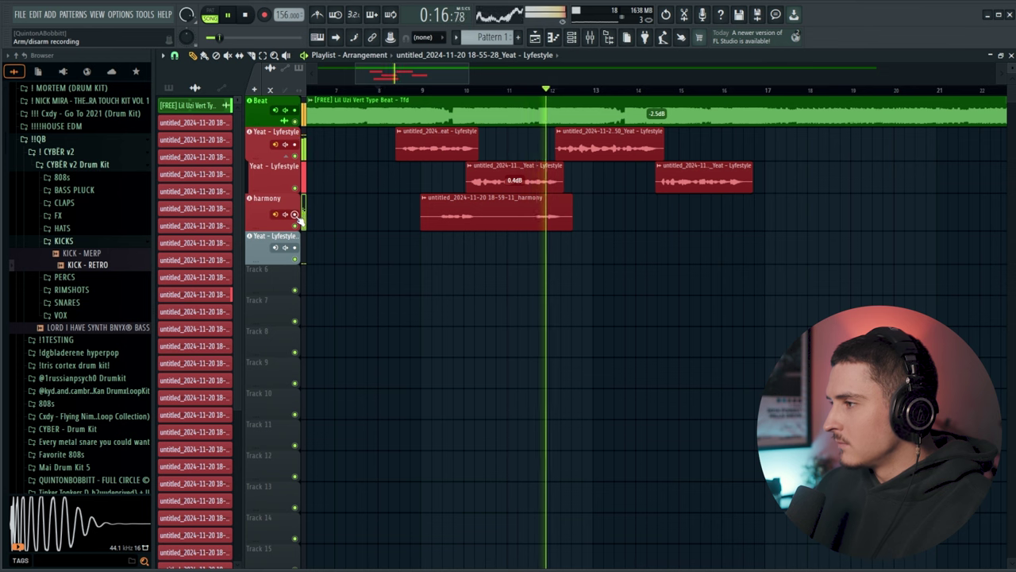
pyautogui.click(540, 90)
pyautogui.press('r')
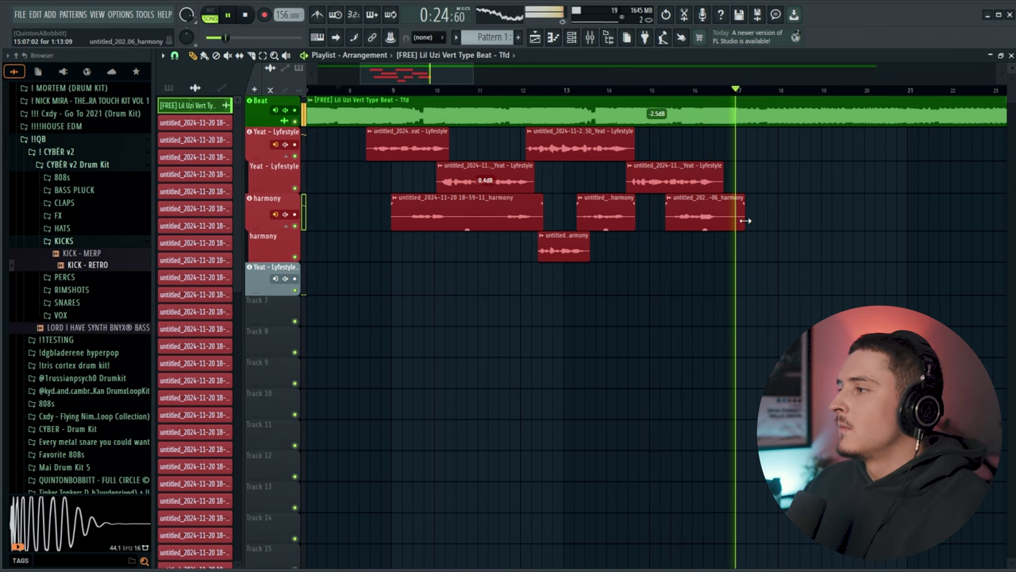
# Step: Trim the end of the last harmony clip near bar 17, and mute and collapse the two harmony tracks
pyautogui.moveTo(745, 221); pyautogui.dragTo(720, 224)
pyautogui.press('space')
pyautogui.click(294, 226)
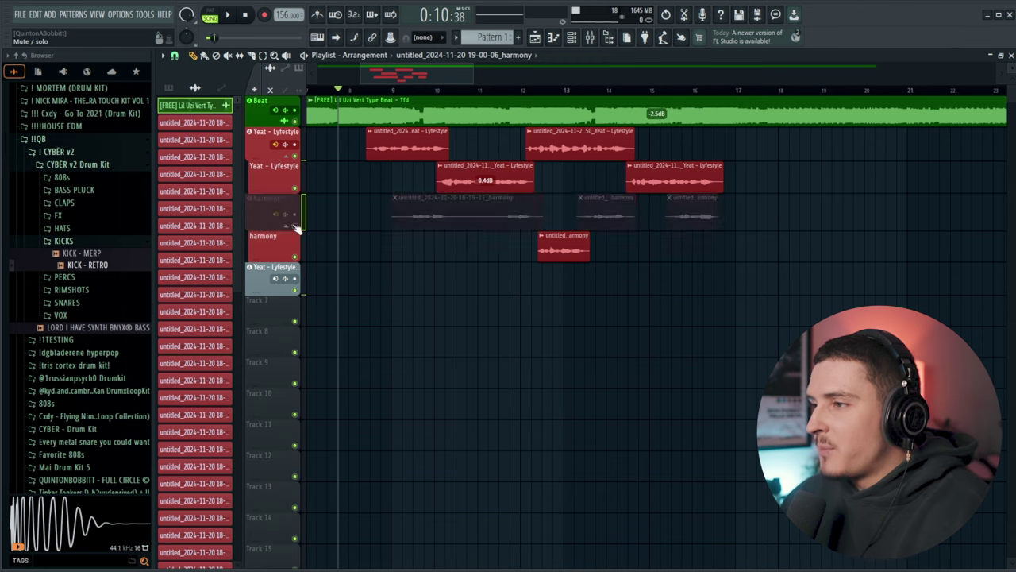
pyautogui.moveTo(250, 229); pyautogui.dragTo(250, 200)
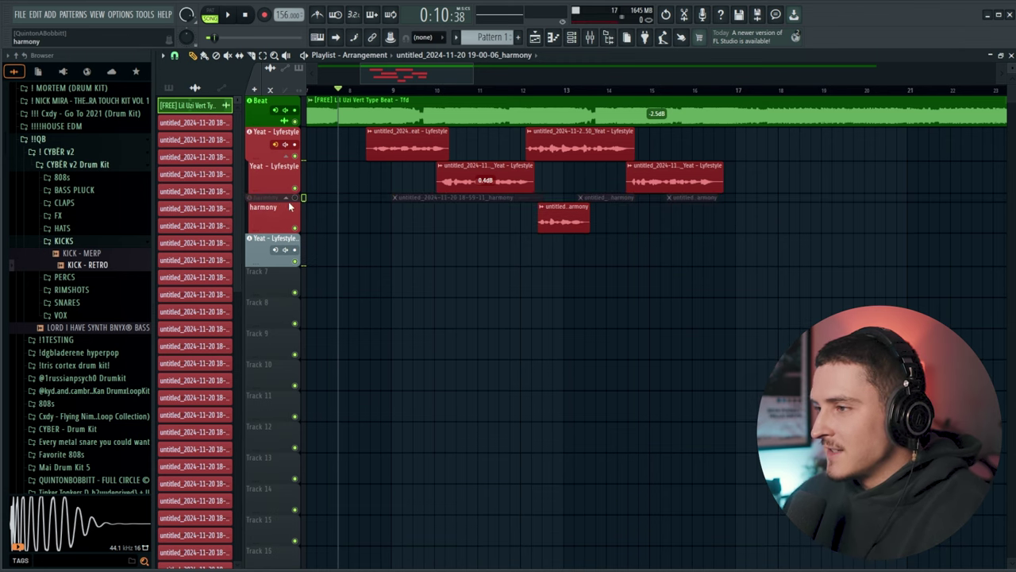
pyautogui.click(295, 228)
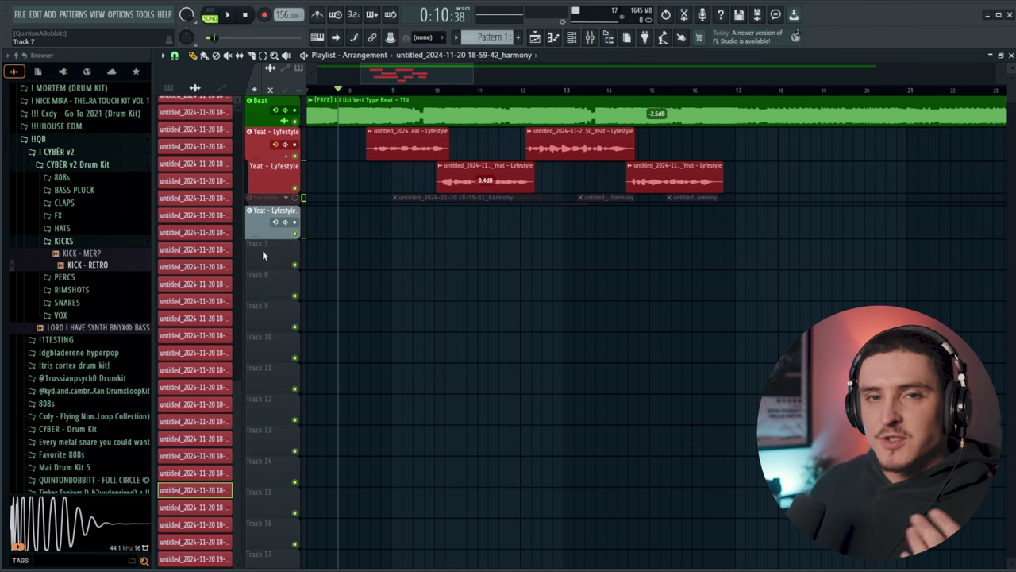
# Step: Render the song selection from about bar 8 to bar 17 as harmony vocals in WAV format, with insert and master effects disabled
pyautogui.moveTo(390, 77); pyautogui.dragTo(777, 104)
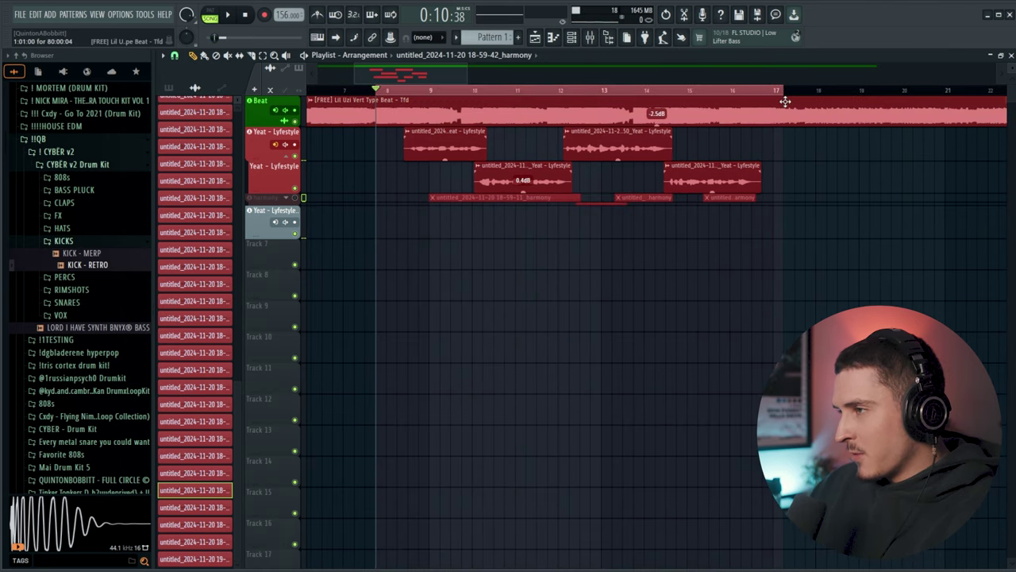
pyautogui.hotkey('ctrl', 'shift', 'r')
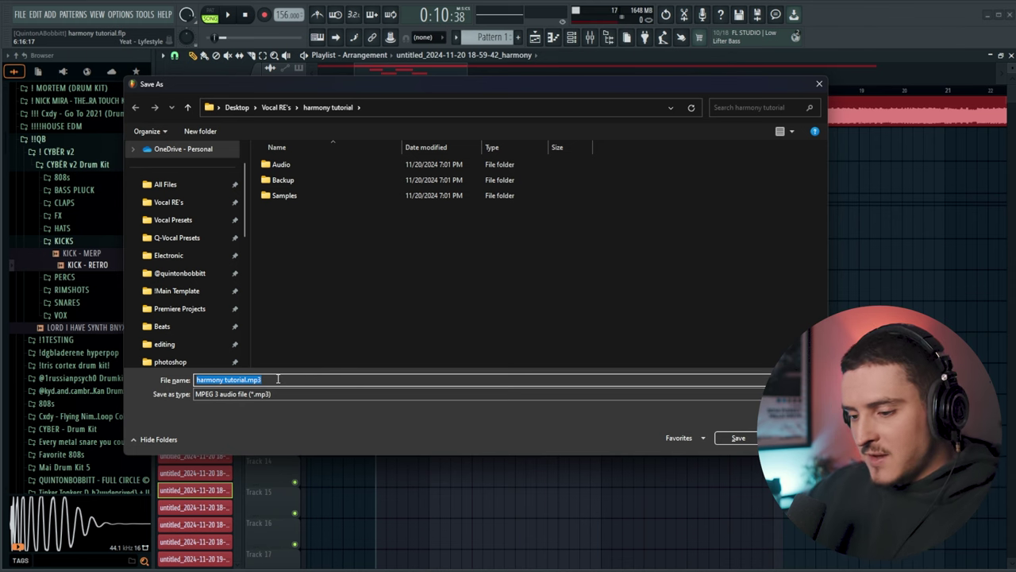
pyautogui.write('harmony vocals')
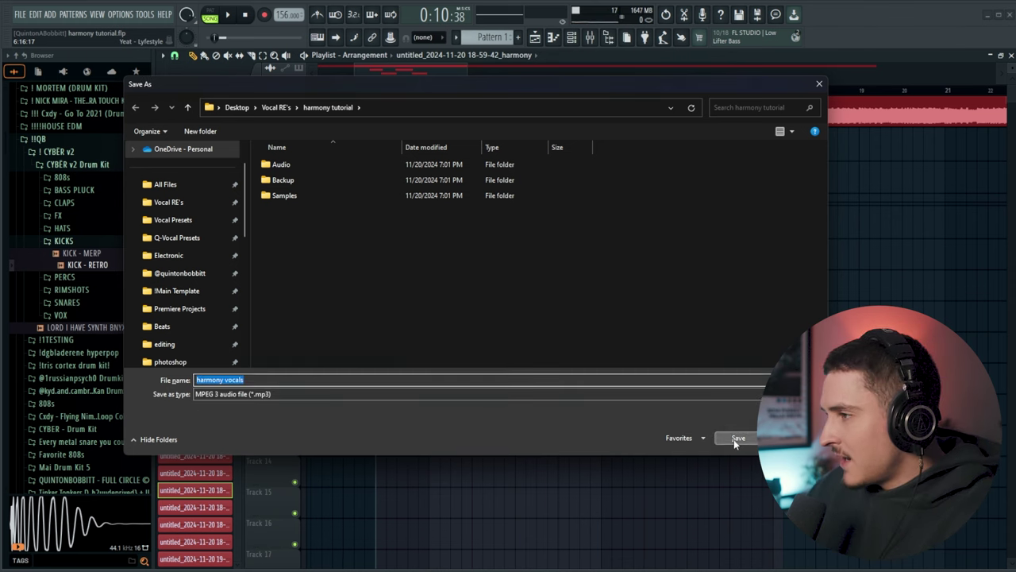
pyautogui.click(735, 441)
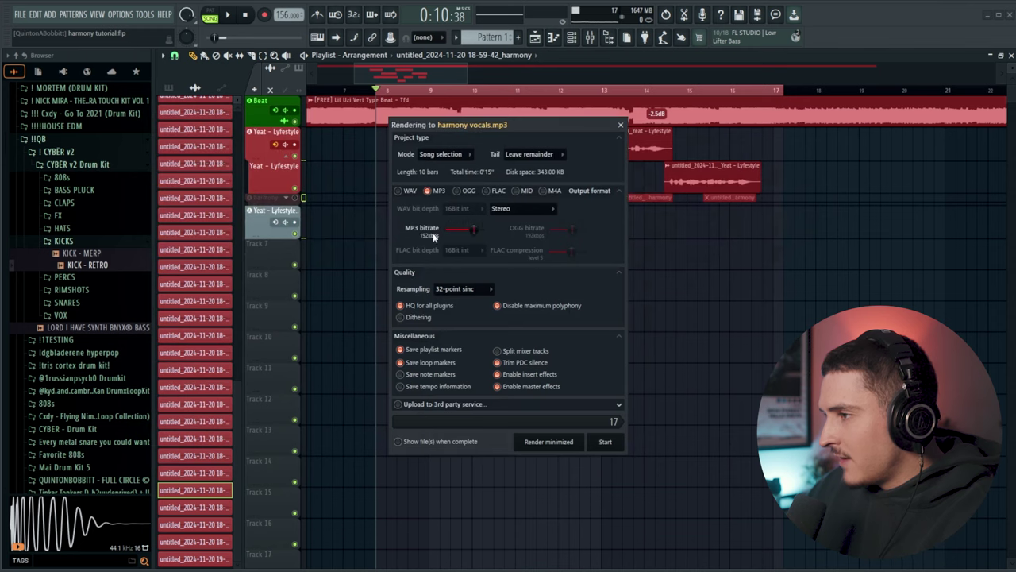
pyautogui.moveTo(508, 132); pyautogui.dragTo(543, 83)
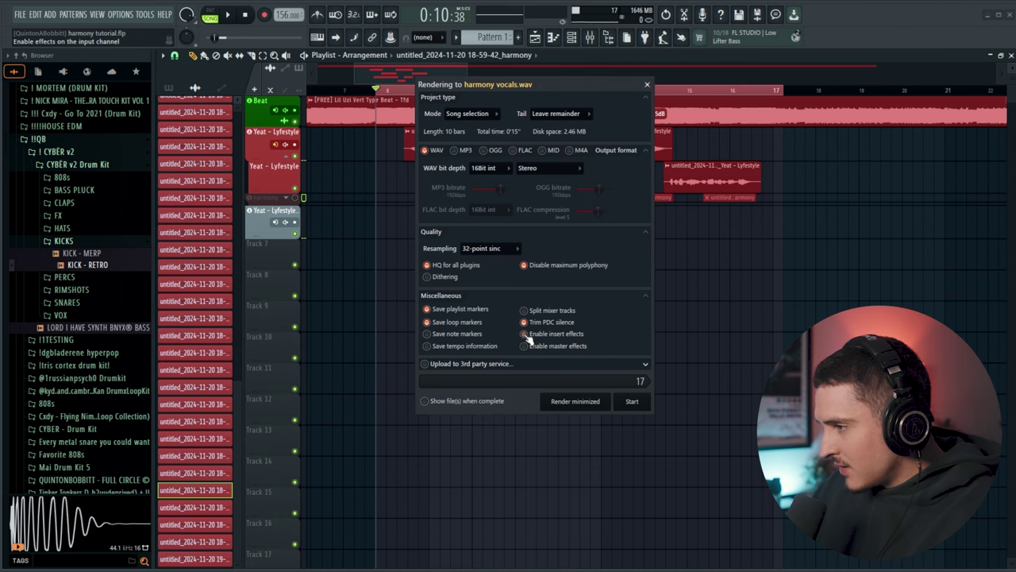
pyautogui.click(632, 403)
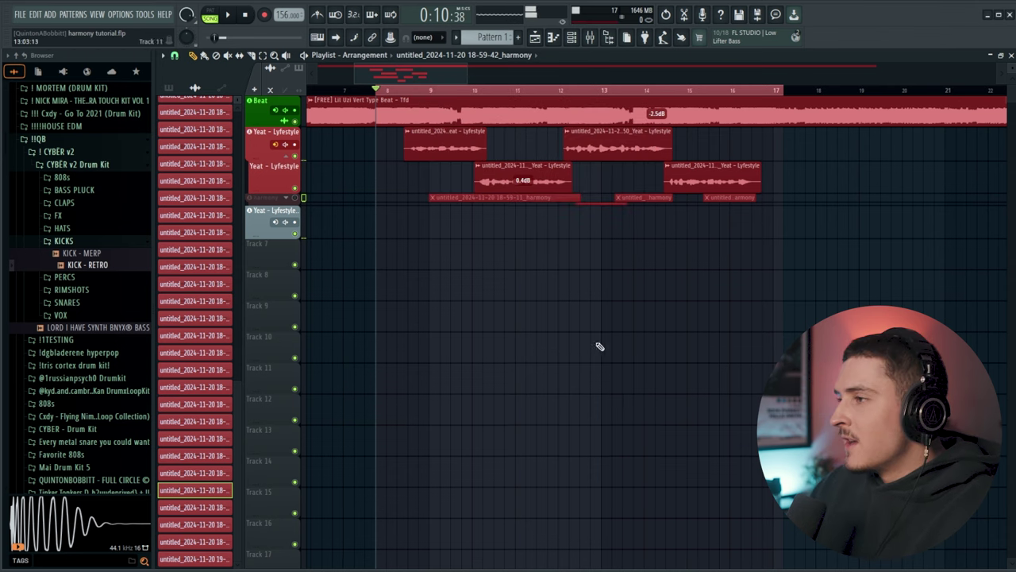
# Step: Clear the time selection and play the rendered harmony vocal.wav from the harmony tutorial folder to check it
pyautogui.doubleClick(411, 92)
pyautogui.moveTo(398, 93); pyautogui.dragTo(382, 91)
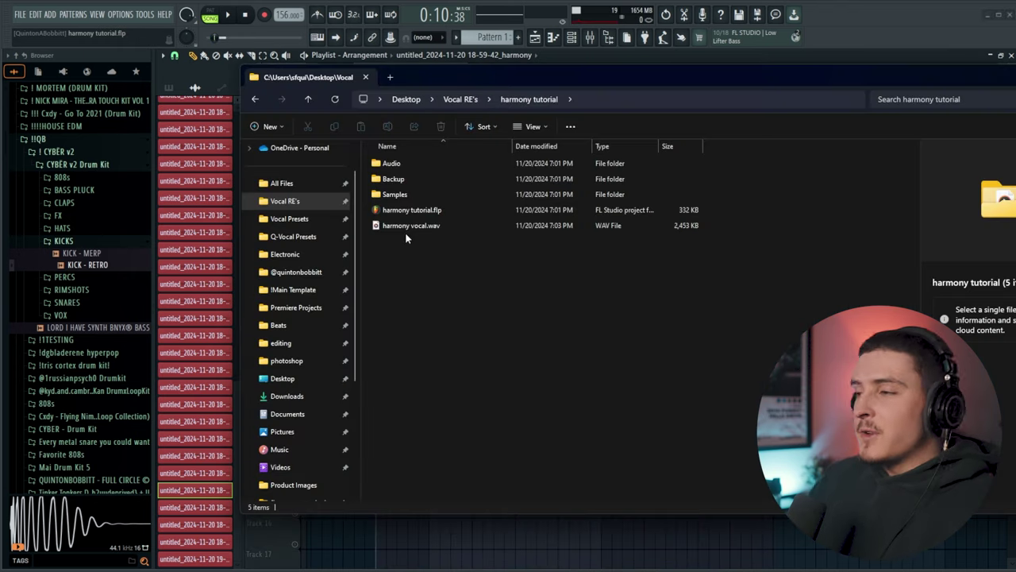
pyautogui.doubleClick(407, 230)
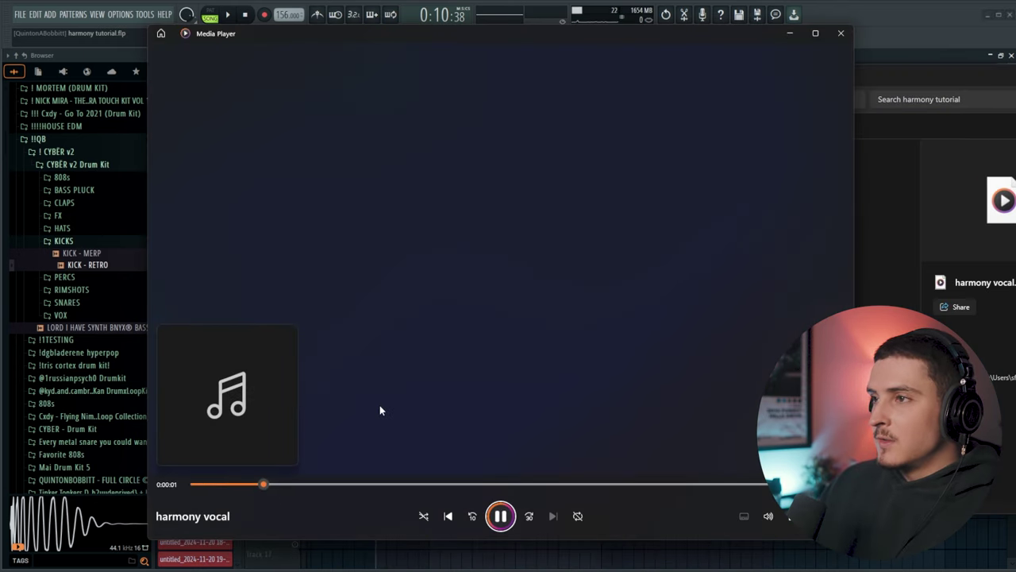
pyautogui.click(838, 35)
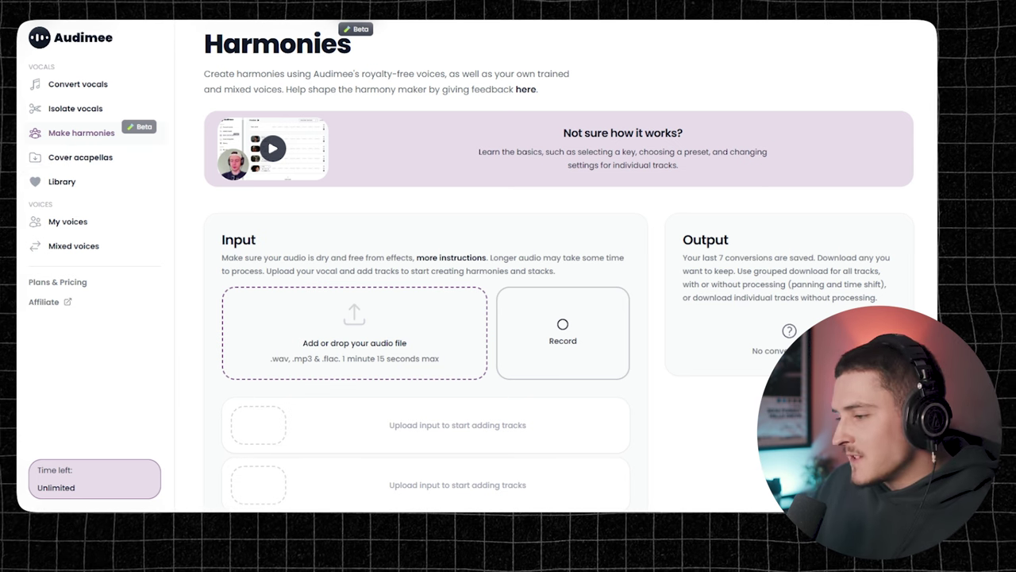
# Step: Switch to Audimee and upload harmony vocal.wav as the input audio for making harmonies
pyautogui.hotkey('alt', 'Tab')
pyautogui.moveTo(452, 43); pyautogui.dragTo(558, 46)
pyautogui.click(451, 193)
pyautogui.moveTo(450, 193); pyautogui.dragTo(246, 314)
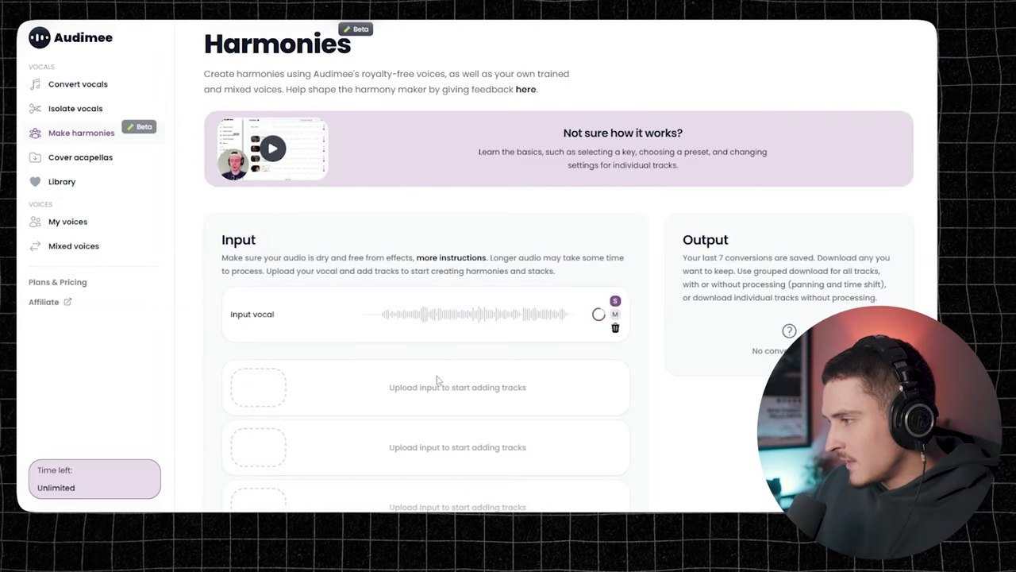
# Step: Set the key of the uploaded input vocal to A# Min
pyautogui.scroll(-1, 437, 379)
pyautogui.click(615, 240)
pyautogui.click(632, 309)
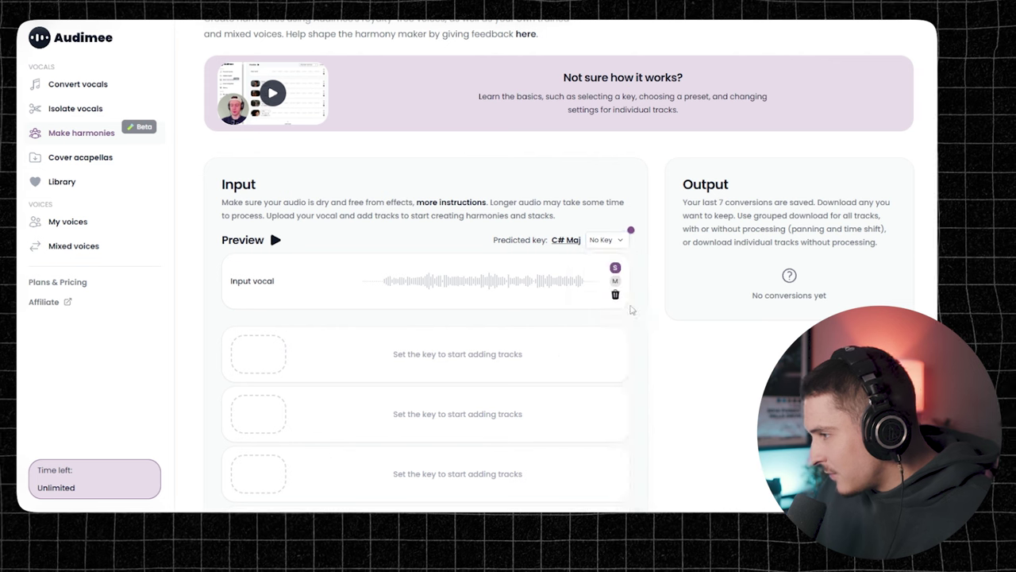
pyautogui.click(607, 239)
# Step: Apply the Female Hyperpop Stack preset to the input vocal and convert it into harmonies
pyautogui.scroll(-1, 605, 381)
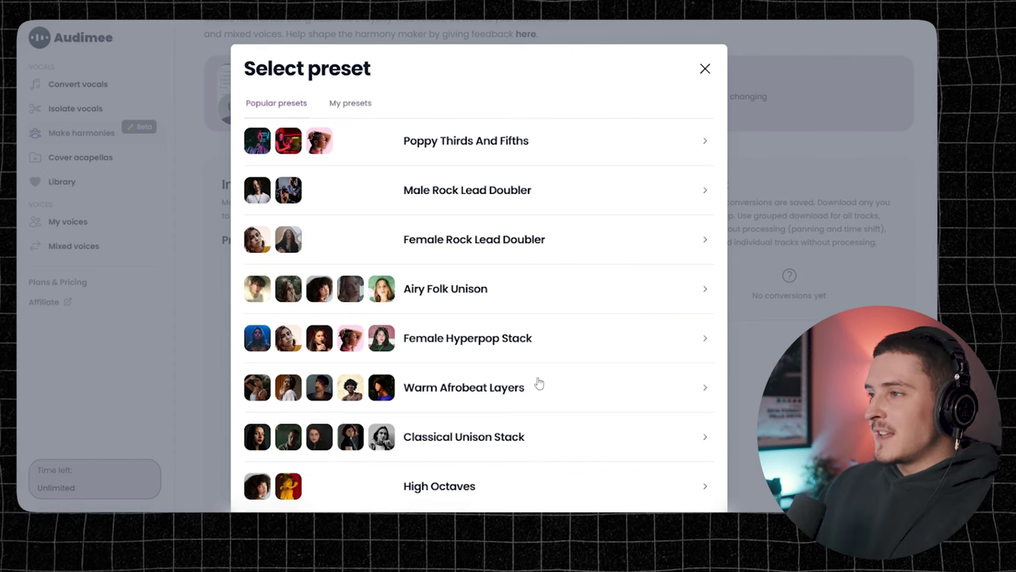
pyautogui.scroll(-2, 514, 319)
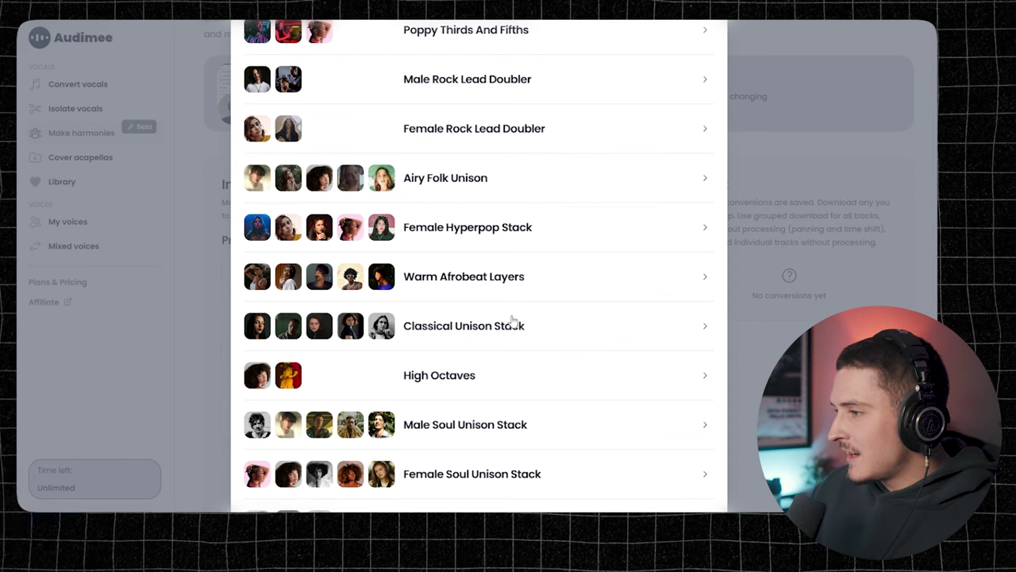
pyautogui.scroll(2, 512, 320)
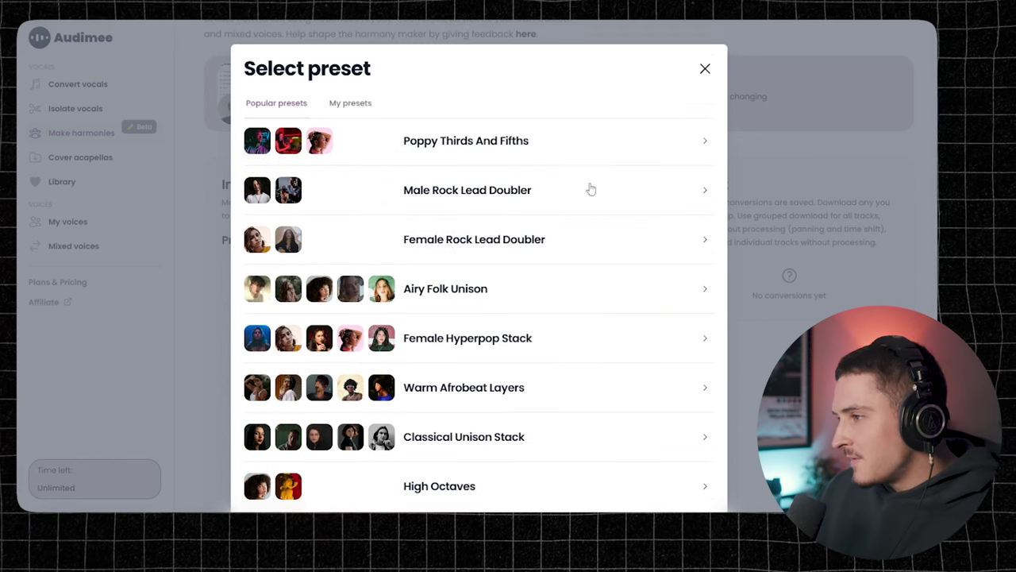
pyautogui.scroll(-1, 444, 227)
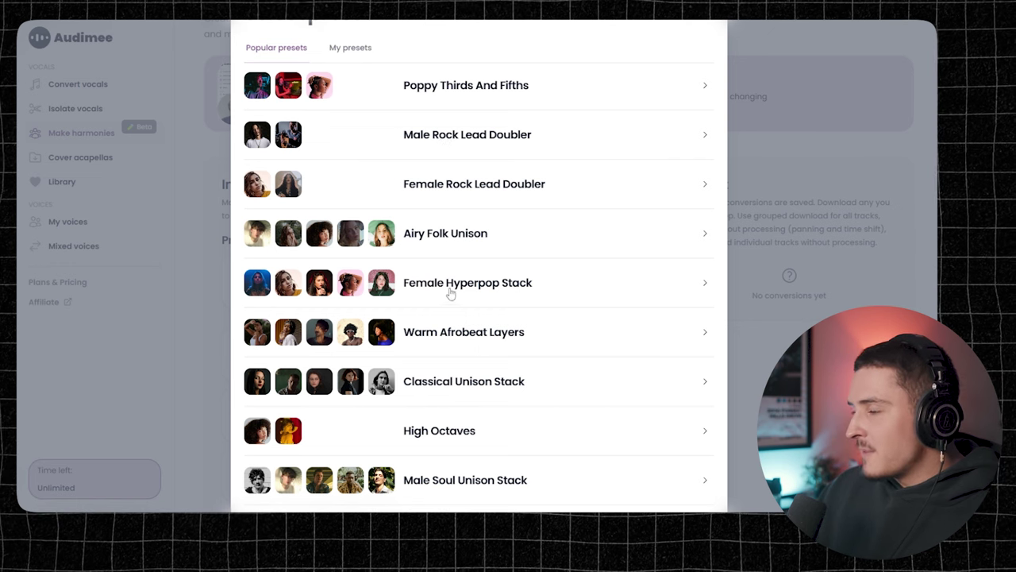
pyautogui.click(517, 286)
pyautogui.scroll(-3, 470, 415)
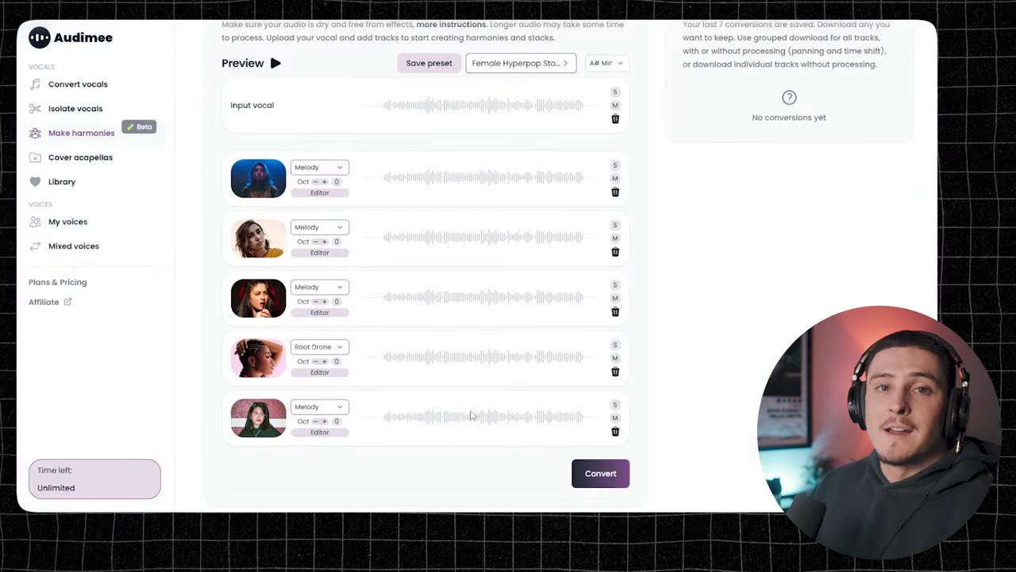
pyautogui.click(601, 475)
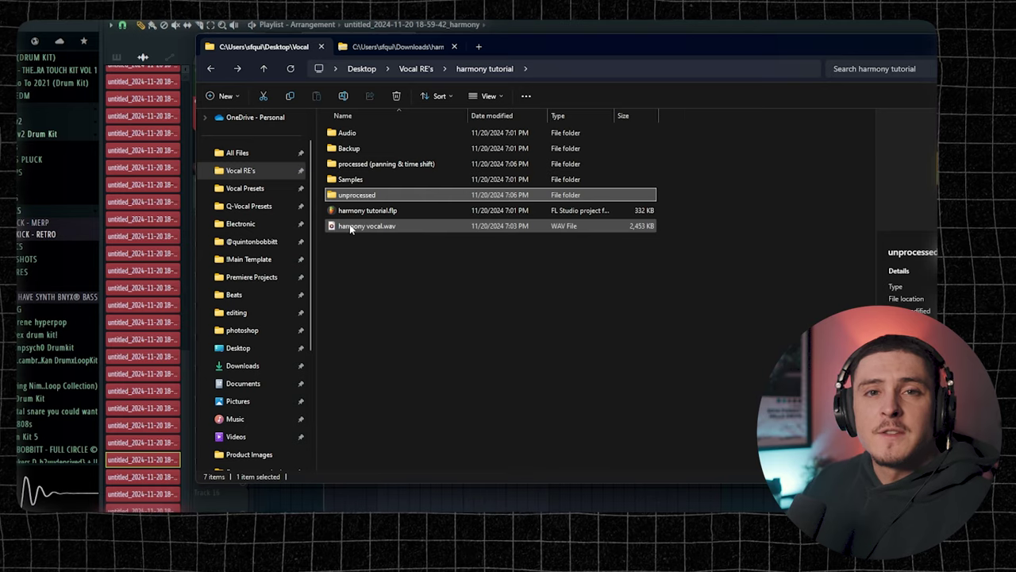
# Step: Import the five processed (panning & time shift) files onto Tracks 7 to 11 of the FL Studio playlist, aligned with the lead vocals
pyautogui.doubleClick(362, 164)
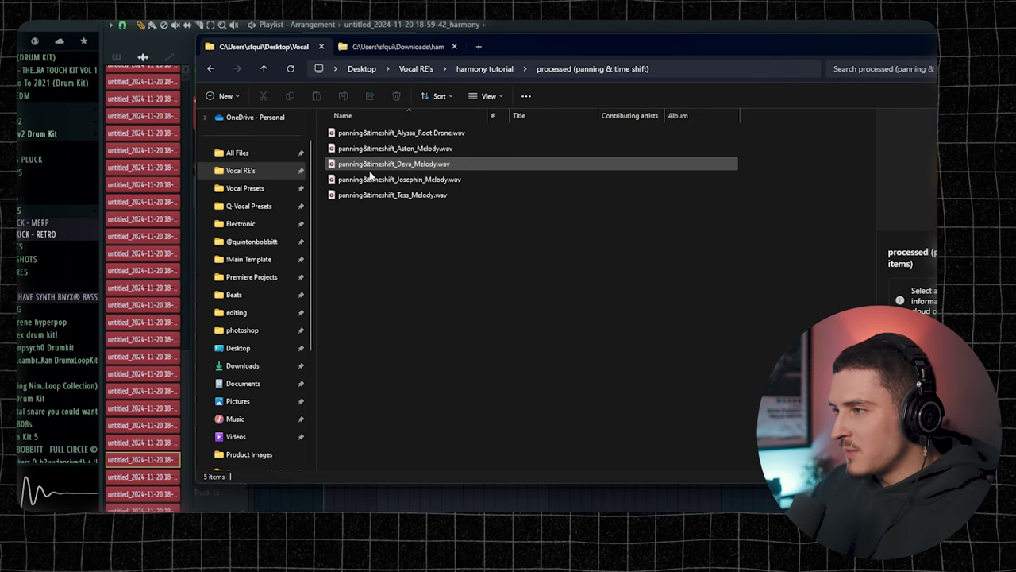
pyautogui.moveTo(387, 207); pyautogui.dragTo(327, 216)
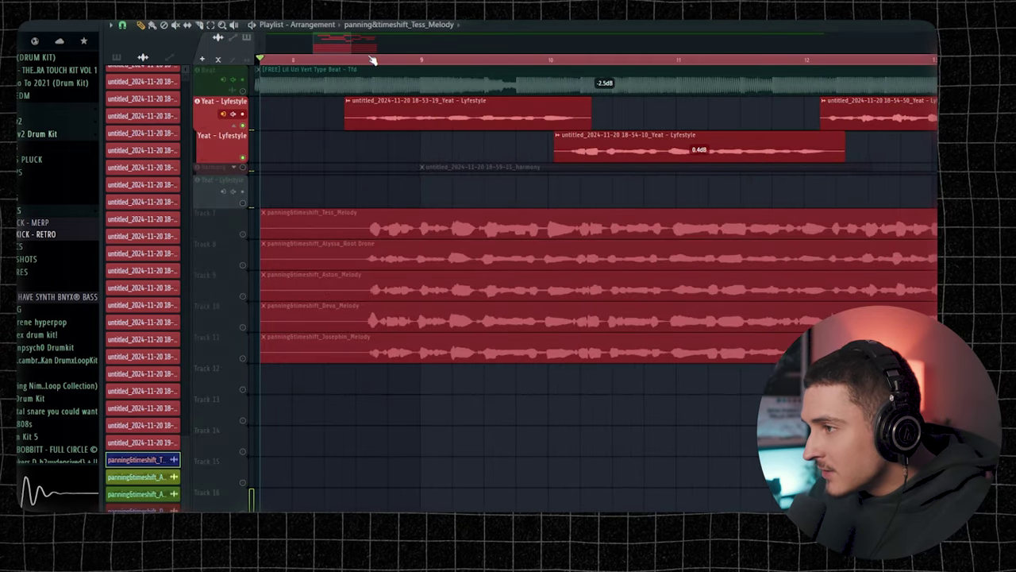
pyautogui.scroll(3, 373, 60)
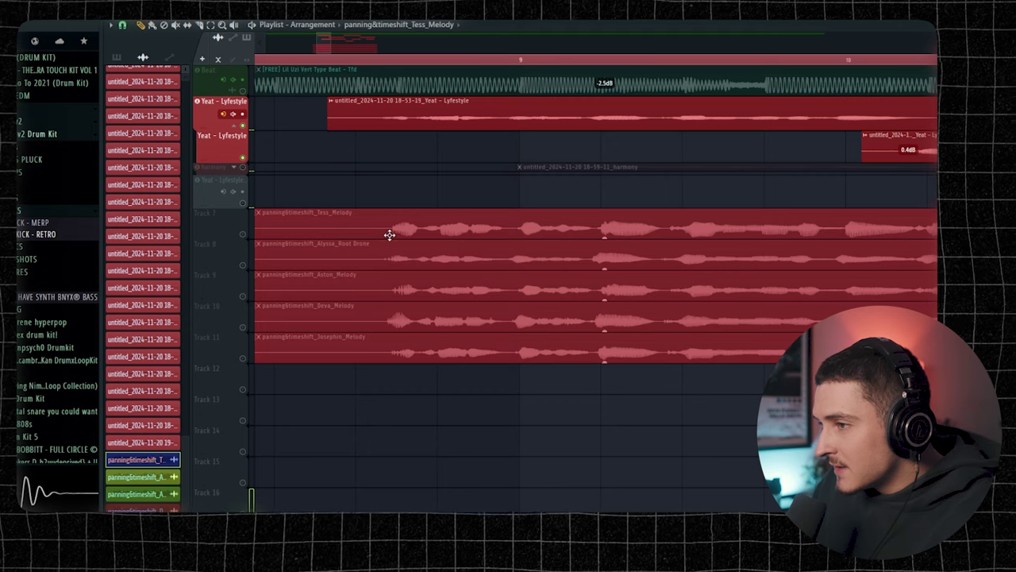
pyautogui.scroll(4, 392, 235)
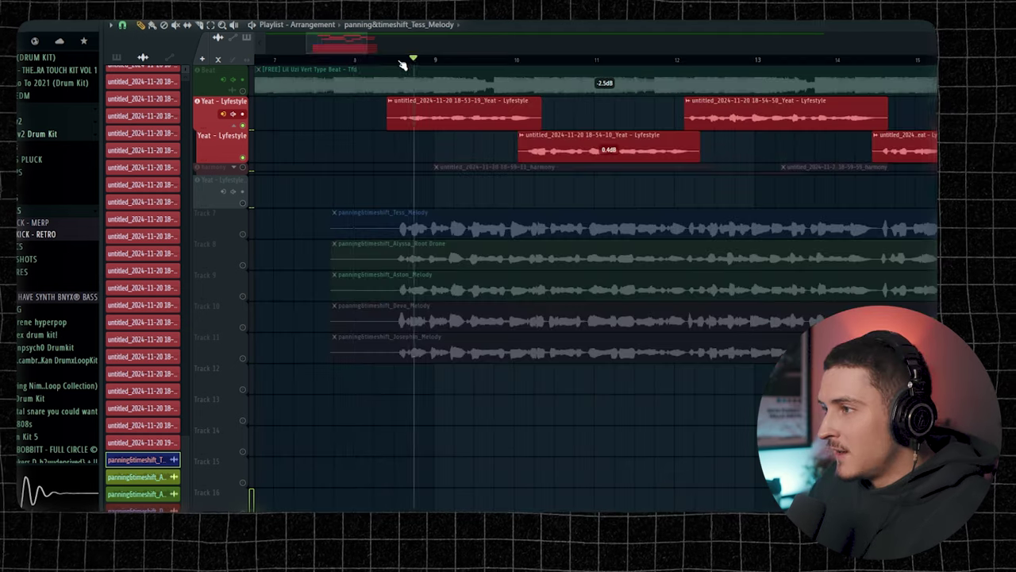
# Step: Unmute Tracks 7 to 11 and play the generated harmonies on their own from about bar 8
pyautogui.click(354, 60)
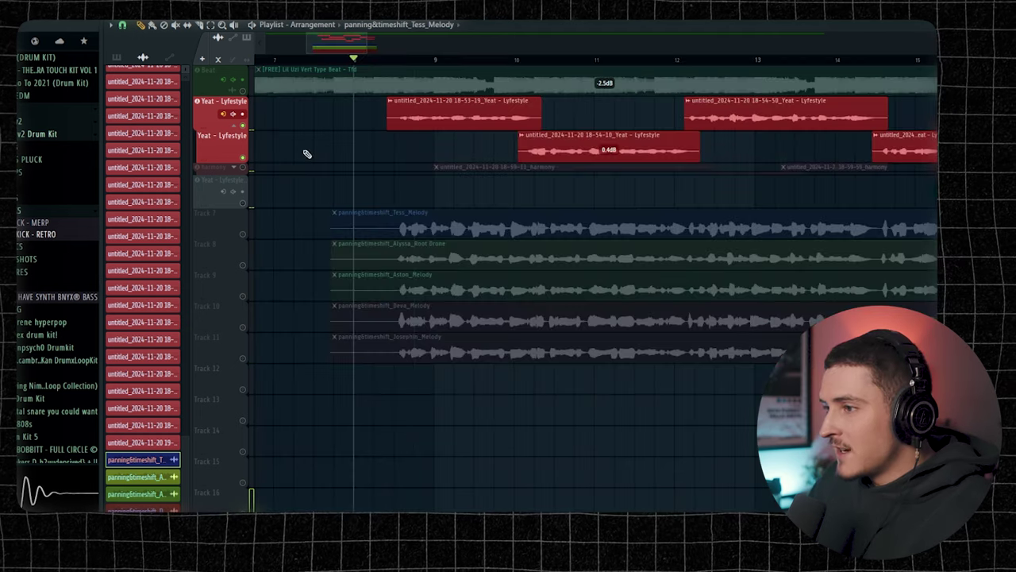
pyautogui.moveTo(246, 237)
pyautogui.mouseDown()
pyautogui.moveTo(250, 335)
pyautogui.moveTo(237, 325)
pyautogui.moveTo(243, 358)
pyautogui.mouseUp()
pyautogui.press('space')
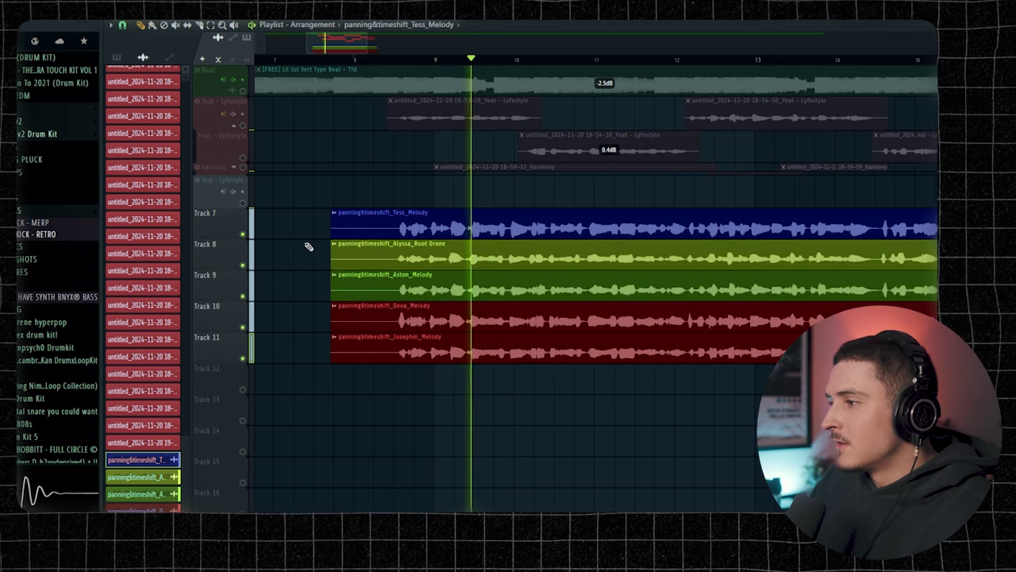
# Step: Unmute the two Yeat - Lyfestyle lead tracks and listen to the lead vocals together with the generated harmonies
pyautogui.click(243, 127)
pyautogui.click(243, 157)
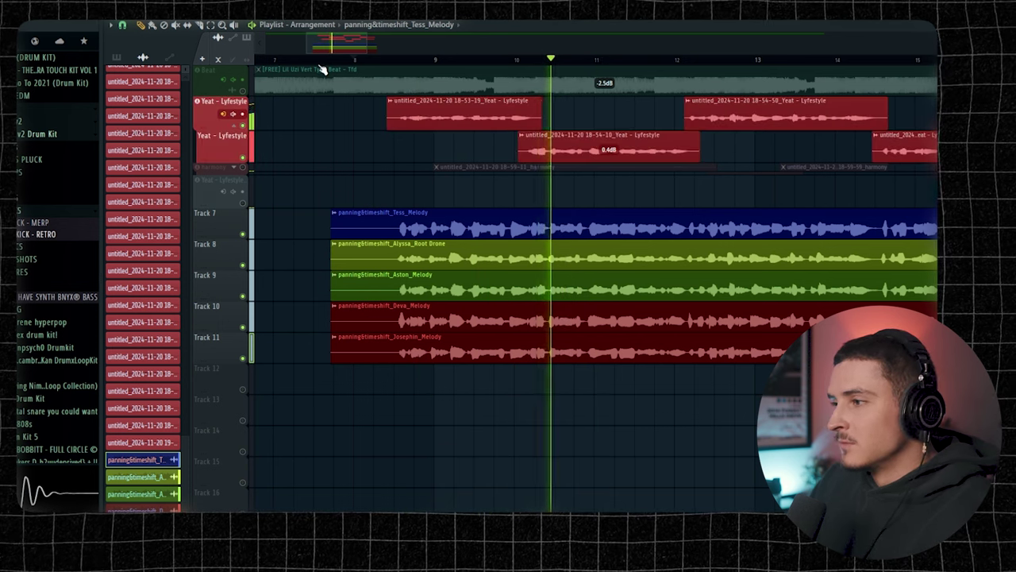
pyautogui.scroll(-1, 322, 70)
pyautogui.scroll(-4, 322, 70)
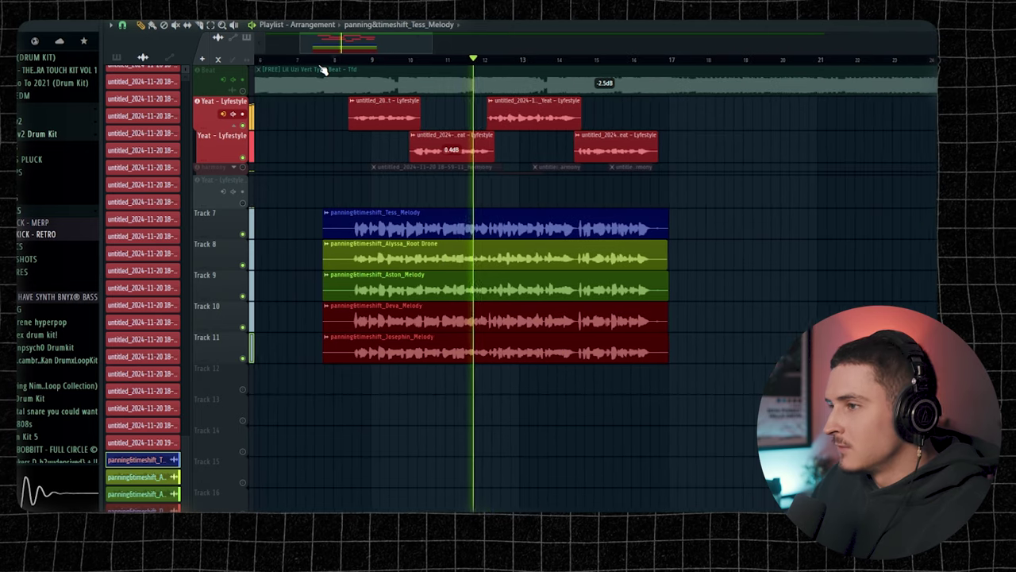
pyautogui.scroll(1, 321, 70)
pyautogui.press('space')
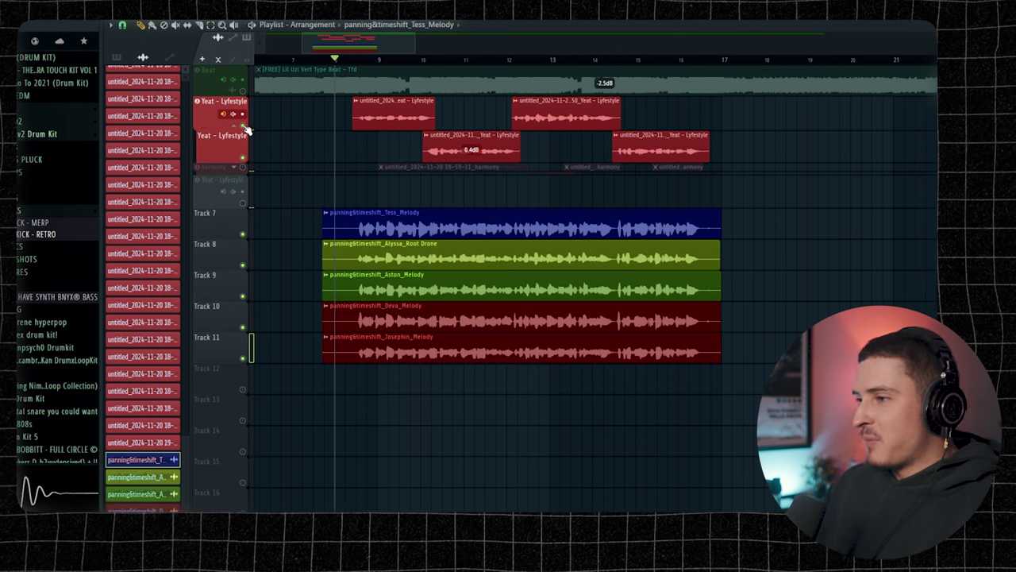
# Step: Select the five generated harmony clips and route them to their own mixer inserts 10 to 14
pyautogui.moveTo(342, 423); pyautogui.dragTo(445, 177)
pyautogui.press('F9')
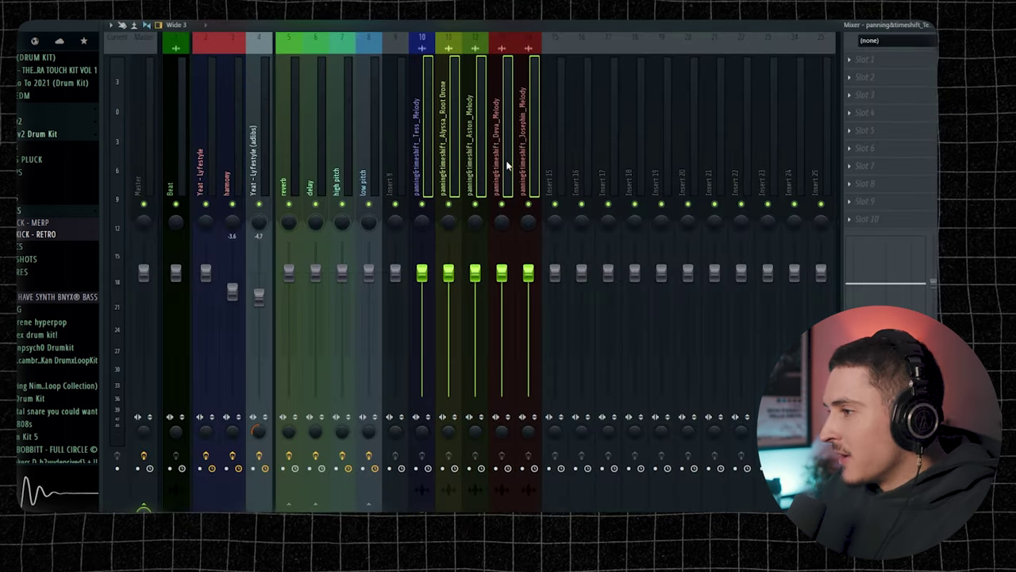
pyautogui.press('F9')
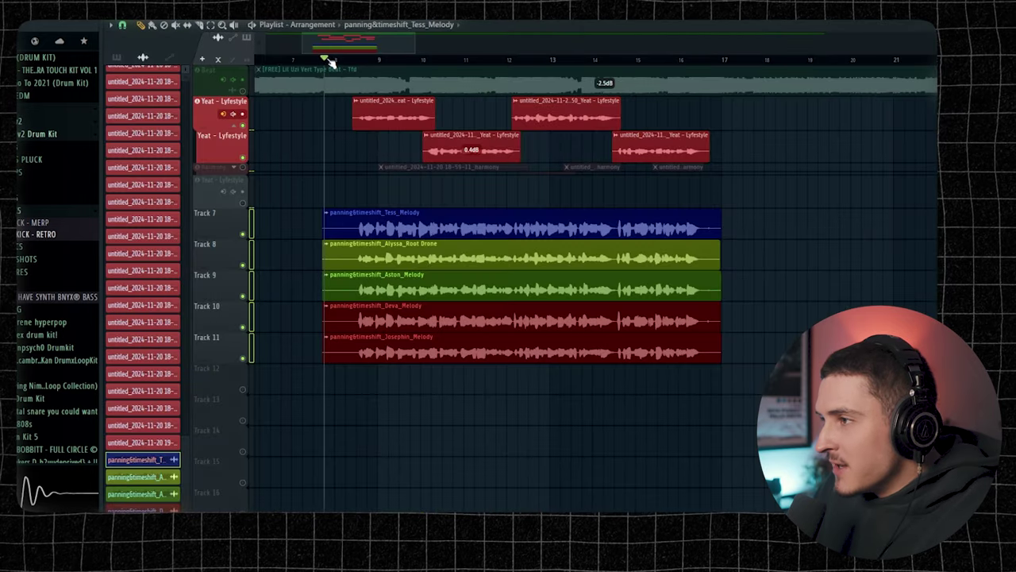
# Step: Unmute all playlist tracks and play the beat, lead vocals and every harmony layer together
pyautogui.rightClick(243, 92)
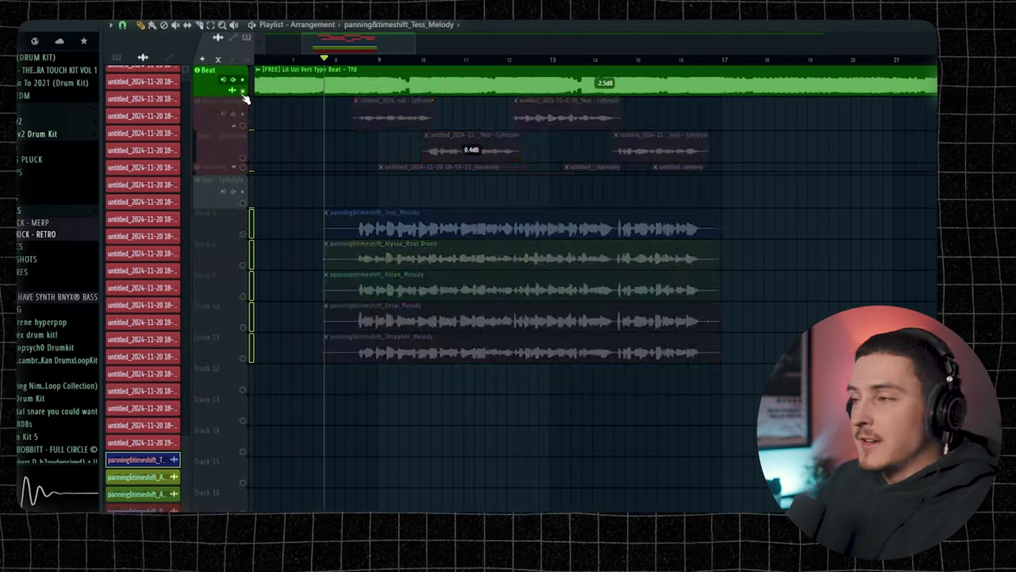
pyautogui.rightClick(243, 92)
pyautogui.press('space')
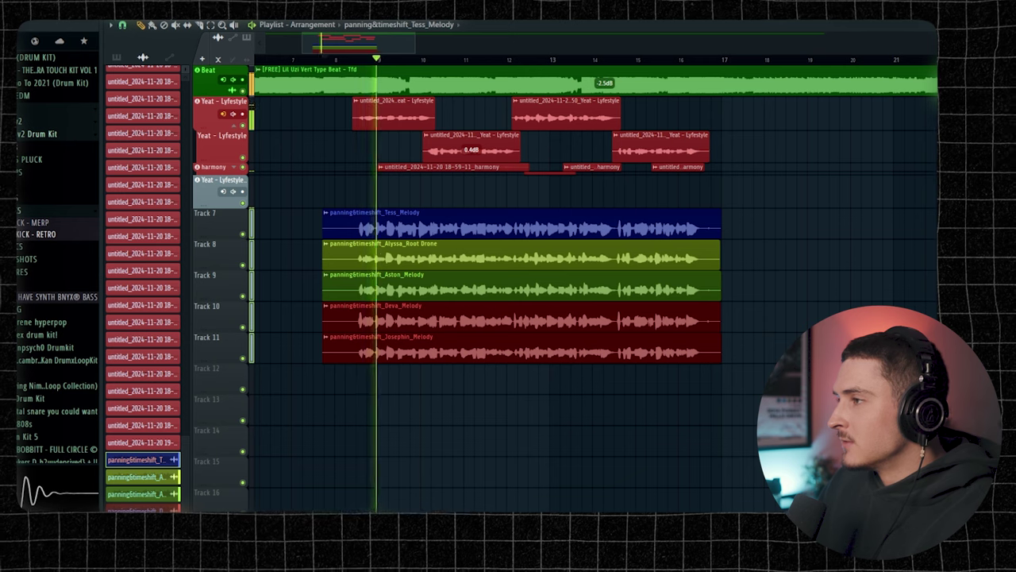
pyautogui.press('F9')
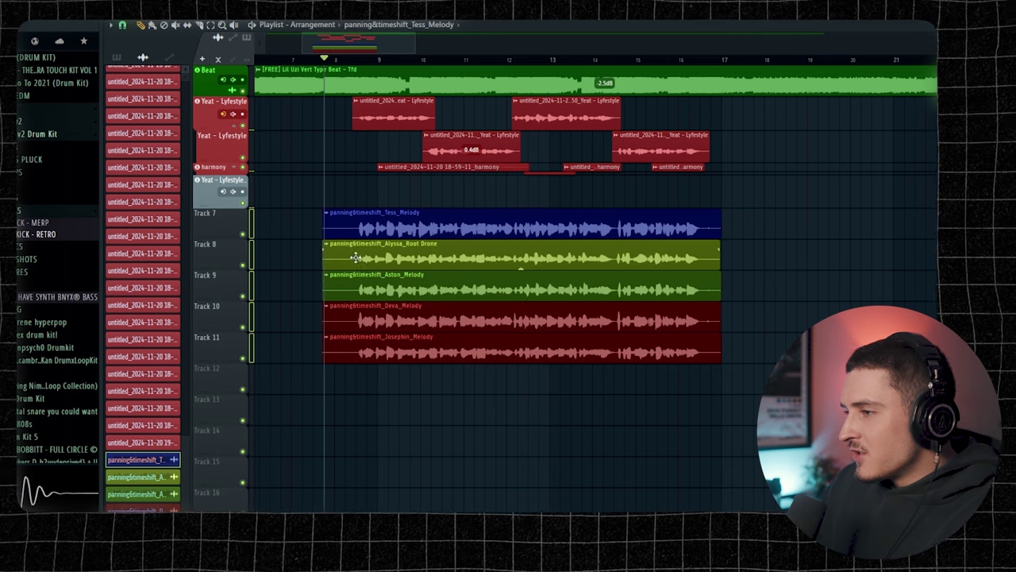
# Step: Delete the Root Drone clip from Track 8 and move the three clips below it up one track
pyautogui.rightClick(358, 260)
pyautogui.moveTo(382, 422); pyautogui.dragTo(426, 295)
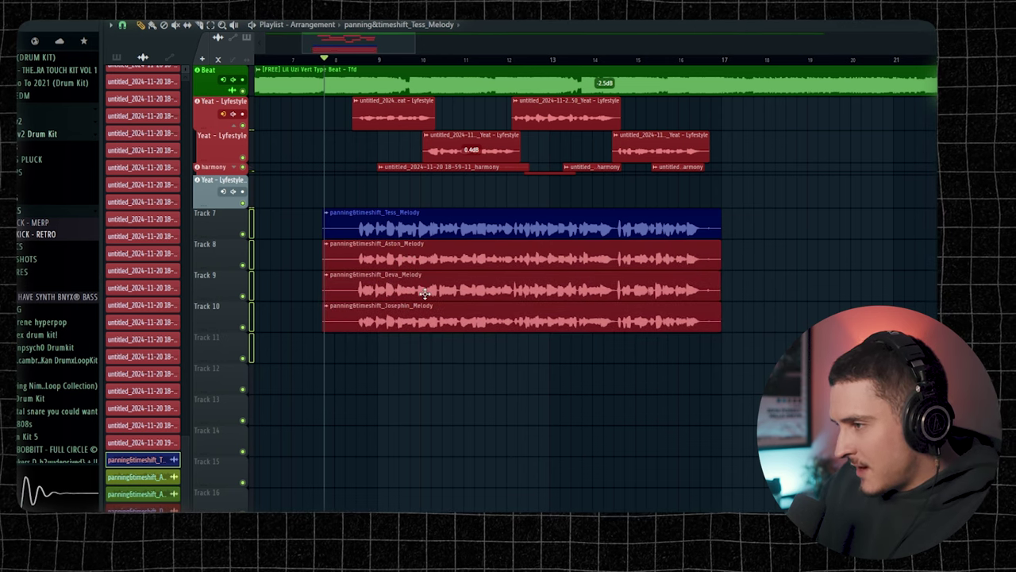
# Step: Play the mix and lower the faders of harmony inserts 10 to 14 together, to -3.9 dB, with insert 14 at -3.4 dB
pyautogui.press('F9')
pyautogui.press('F9')
pyautogui.press('F9')
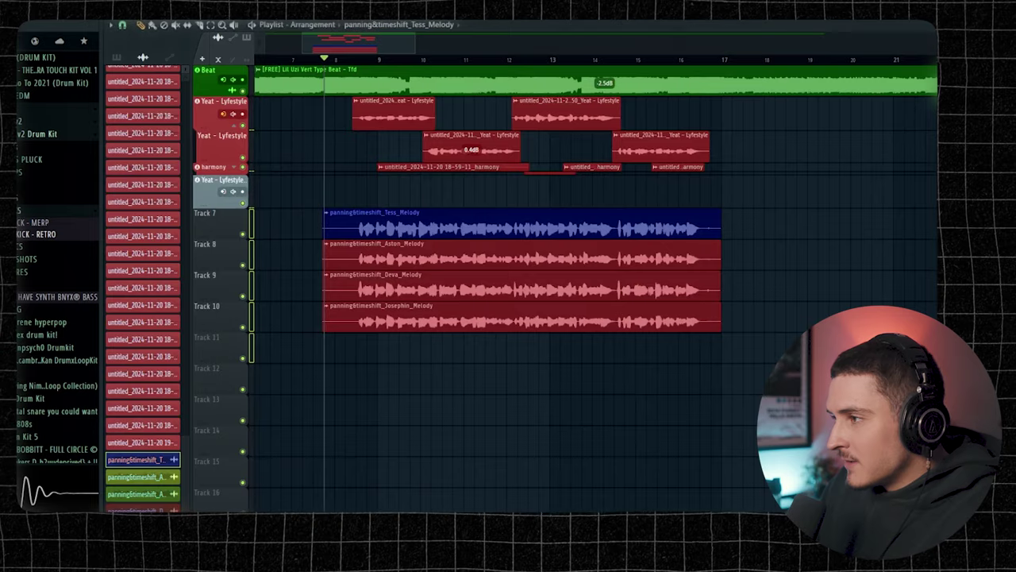
pyautogui.press('F9')
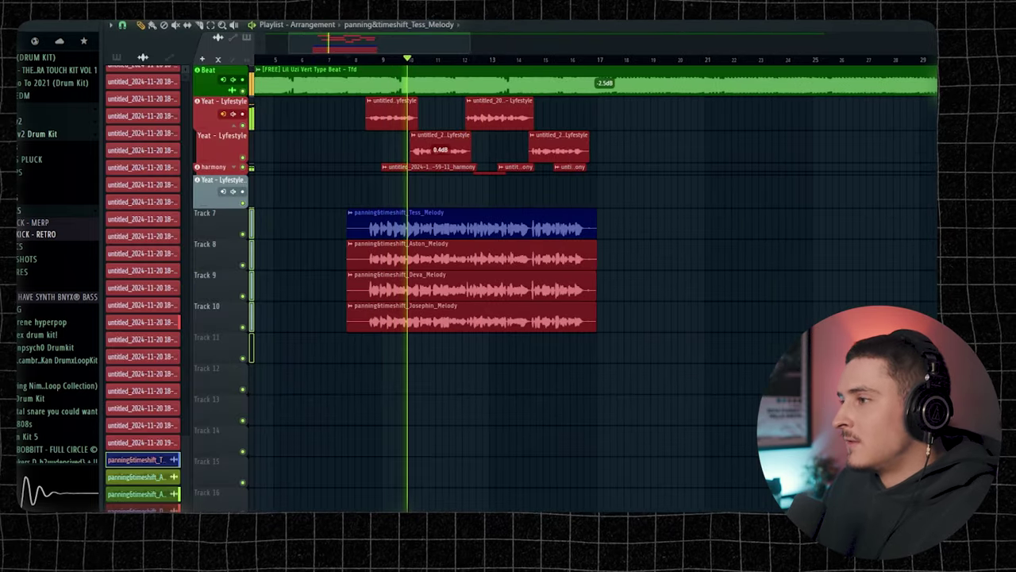
pyautogui.press('F9')
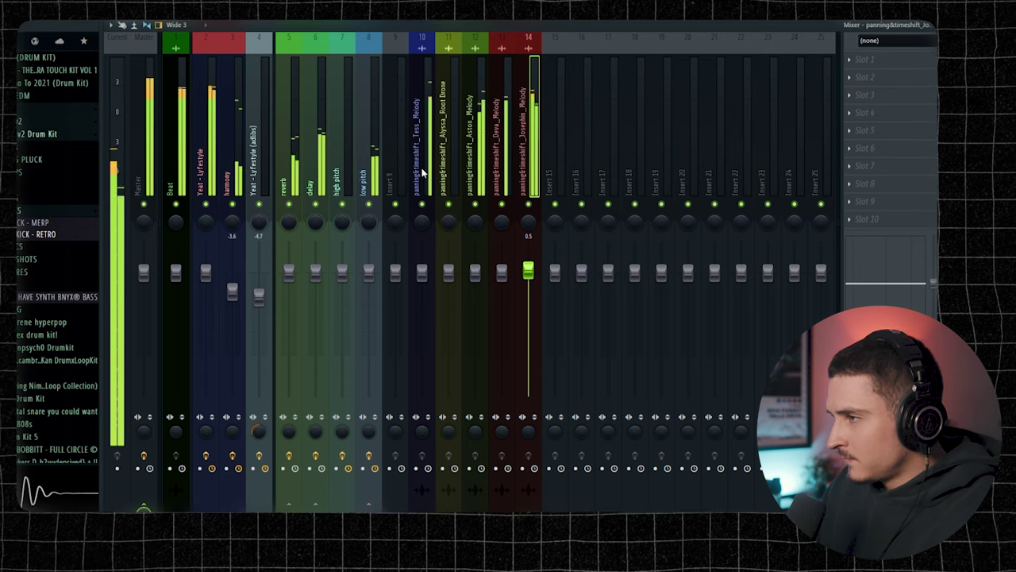
pyautogui.moveTo(422, 170); pyautogui.dragTo(519, 165)
pyautogui.moveTo(529, 270); pyautogui.dragTo(525, 298)
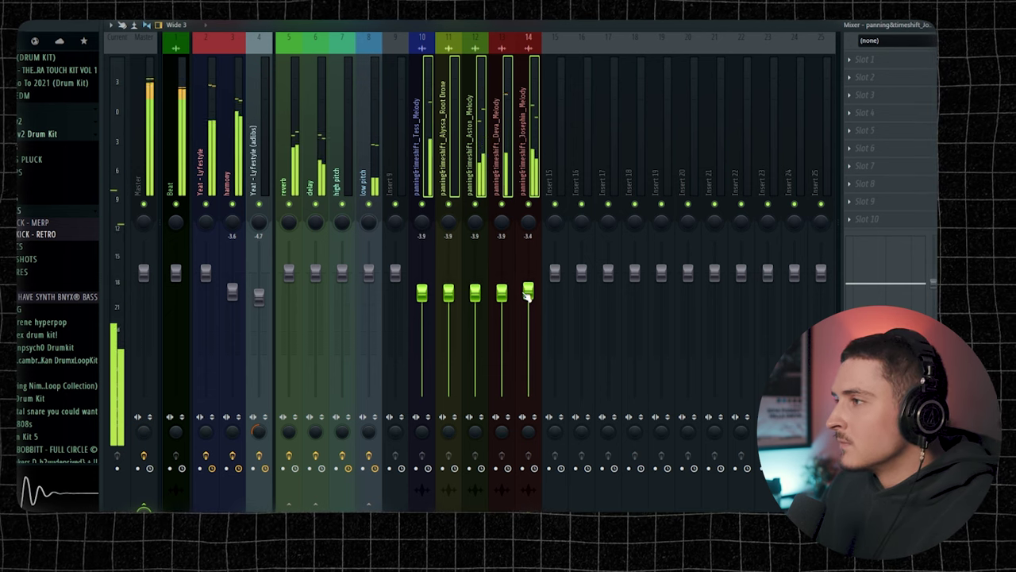
# Step: Review the routing of harmony inserts 10 to 14 into Insert 9 and the Fruity Chorus loaded on that bus
pyautogui.click(486, 21)
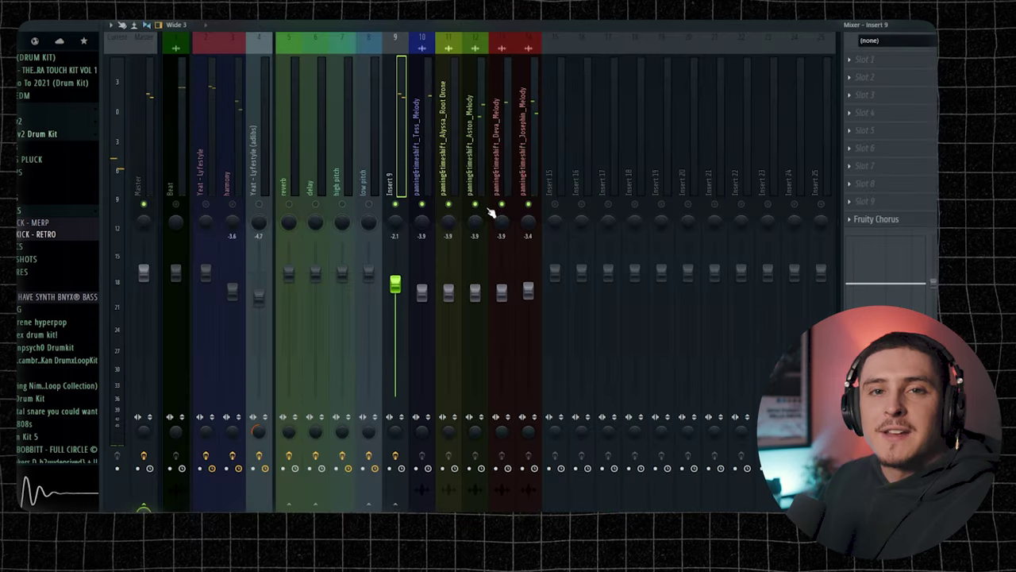
pyautogui.moveTo(426, 173); pyautogui.dragTo(521, 170)
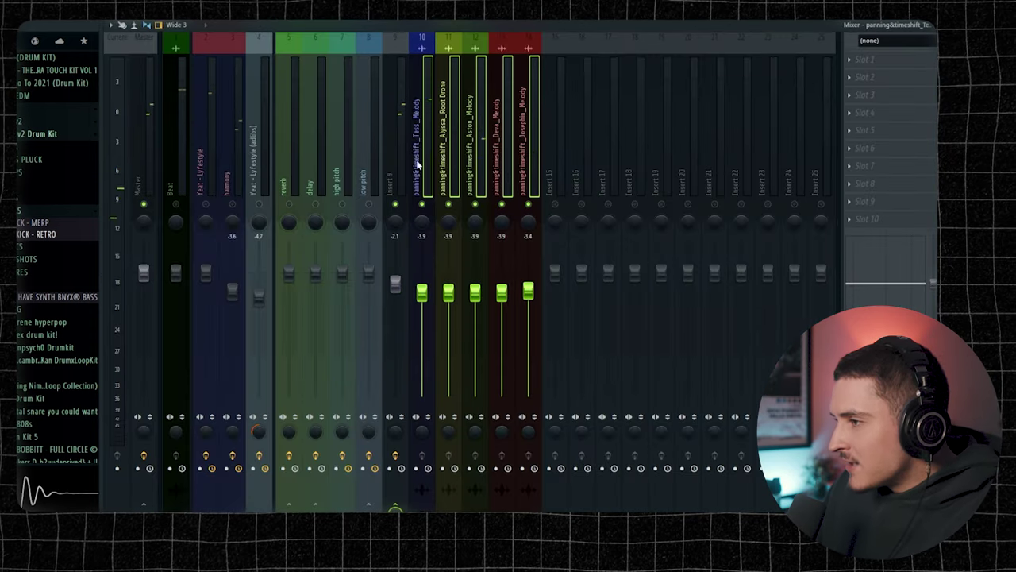
pyautogui.click(401, 184)
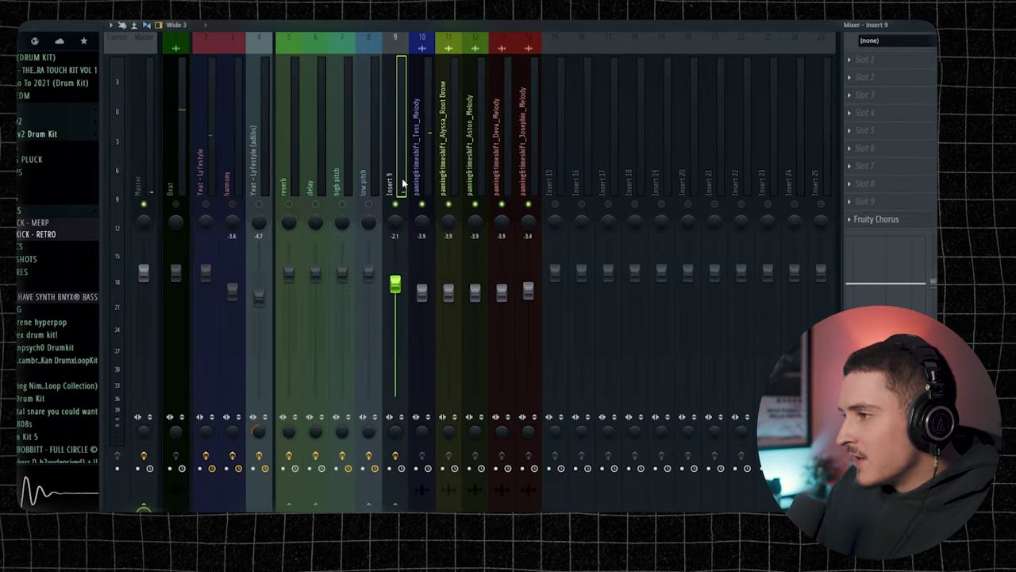
pyautogui.click(881, 219)
pyautogui.click(485, 177)
pyautogui.click(505, 183)
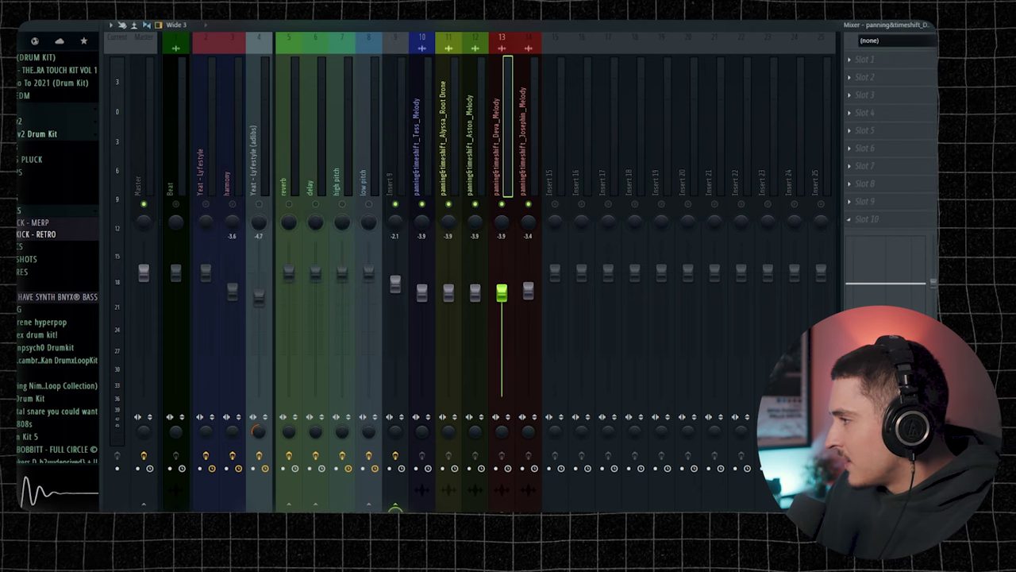
pyautogui.click(400, 183)
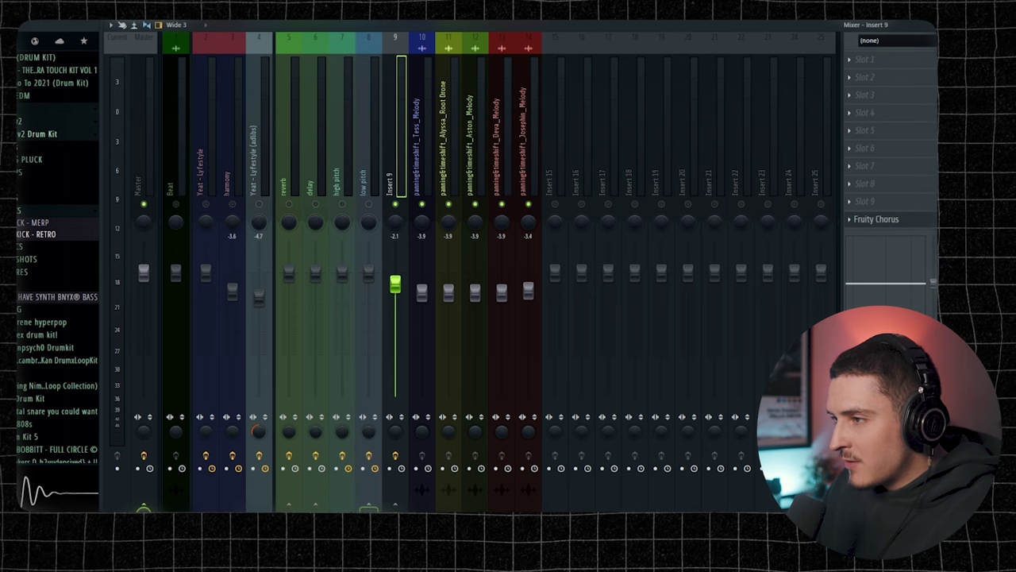
# Step: Listen to the soloed harmony bus on Insert 9, re-enable every mixer track and play the full mix
pyautogui.press('space')
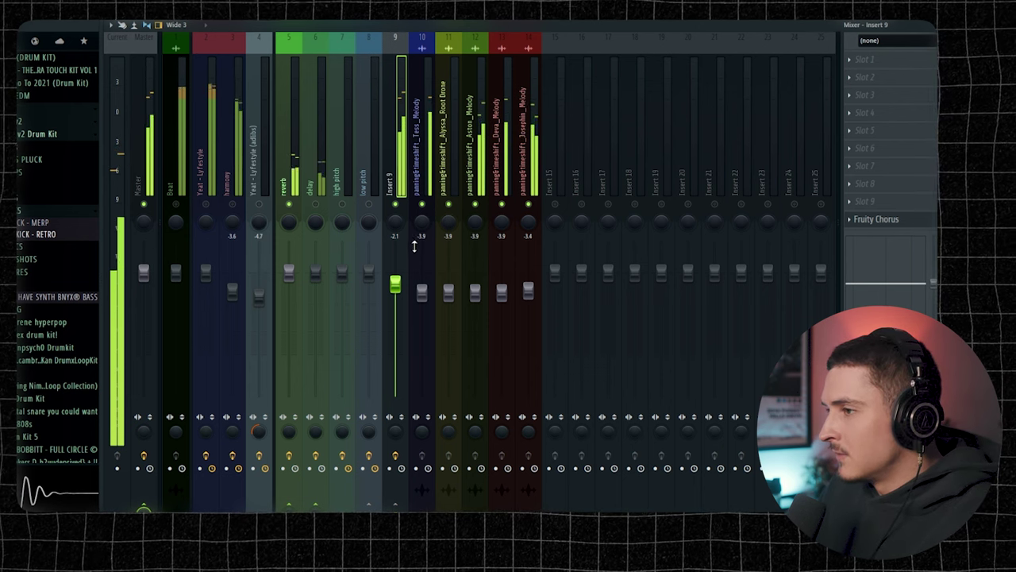
pyautogui.press('space')
pyautogui.rightClick(204, 204)
pyautogui.press('F5')
pyautogui.press('space')
pyautogui.press('F9')
# Step: Widen the stereo separation of Insert 9, raise its fader to -1.2 dB and stop playback
pyautogui.moveTo(397, 431); pyautogui.dragTo(397, 455)
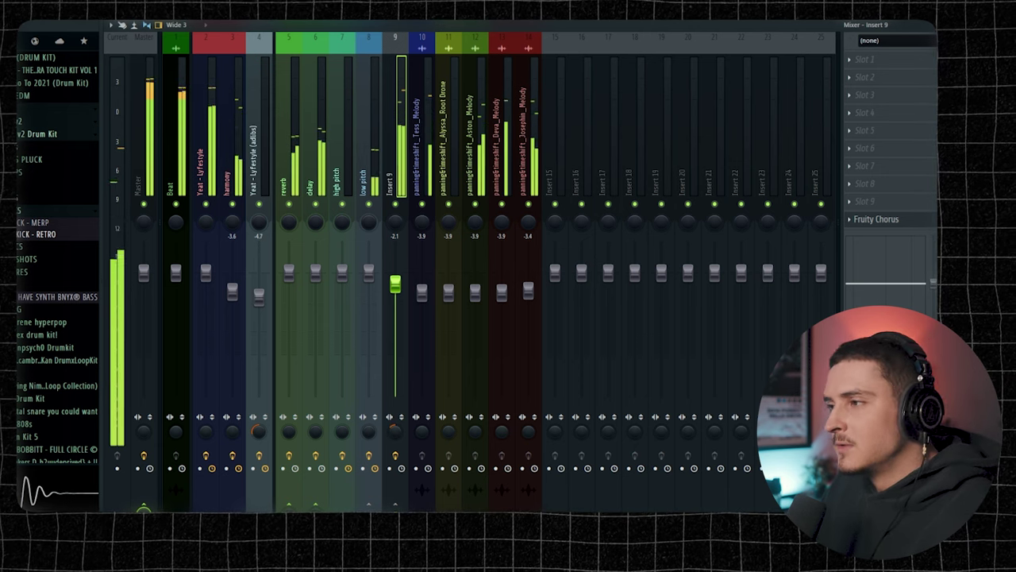
pyautogui.moveTo(400, 290); pyautogui.dragTo(399, 281)
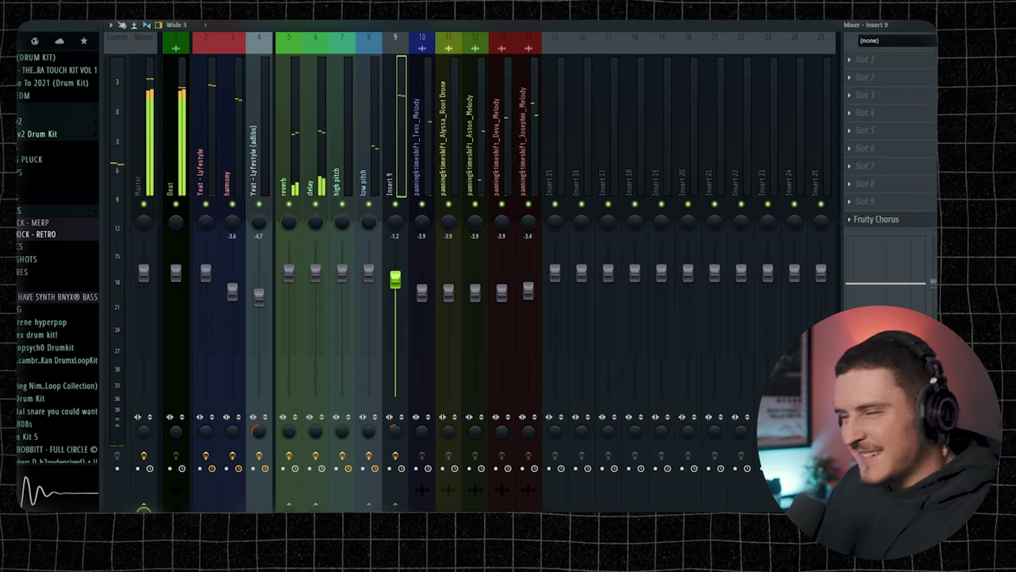
pyautogui.press('F9')
pyautogui.press('space')
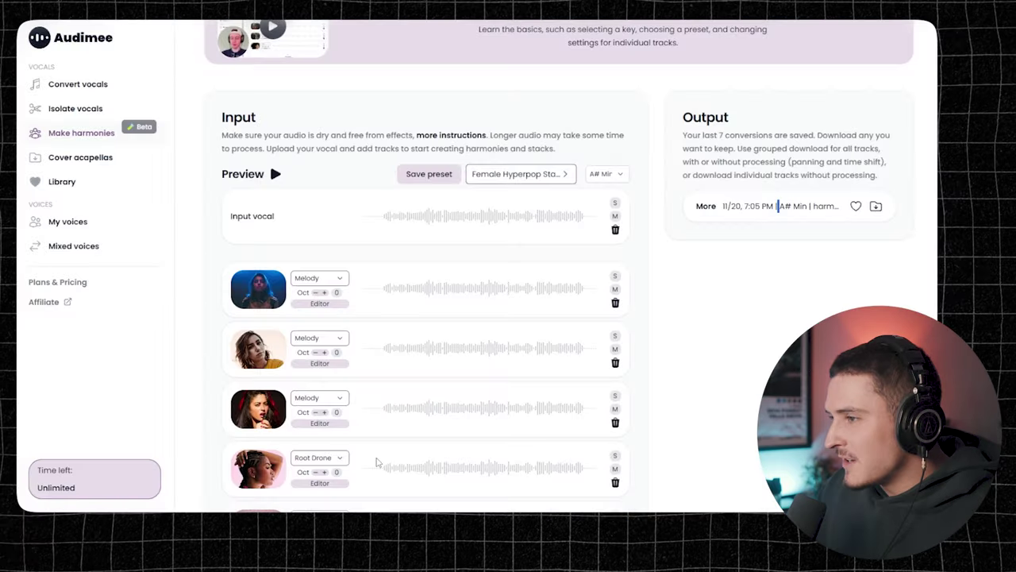
# Step: Switch to Audimee and look through the list of popular harmony presets
pyautogui.click(540, 176)
pyautogui.scroll(-3, 524, 141)
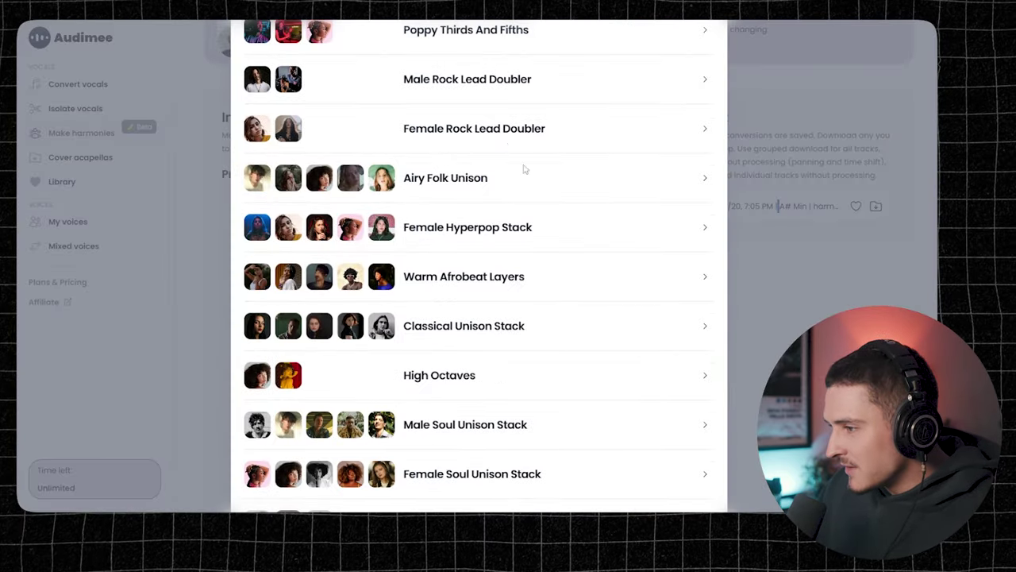
pyautogui.scroll(-4, 574, 450)
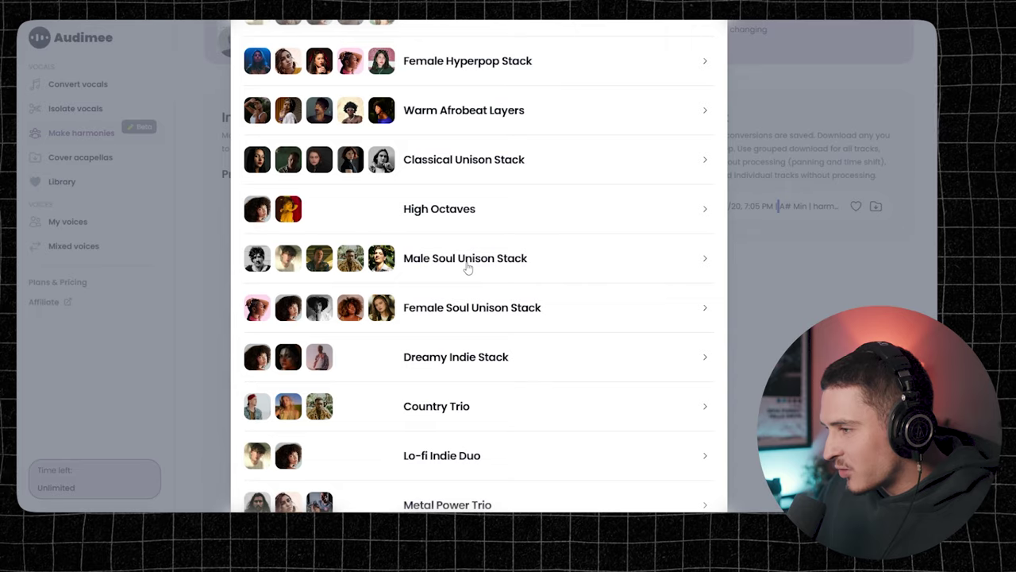
pyautogui.scroll(-7, 469, 269)
pyautogui.scroll(1, 456, 178)
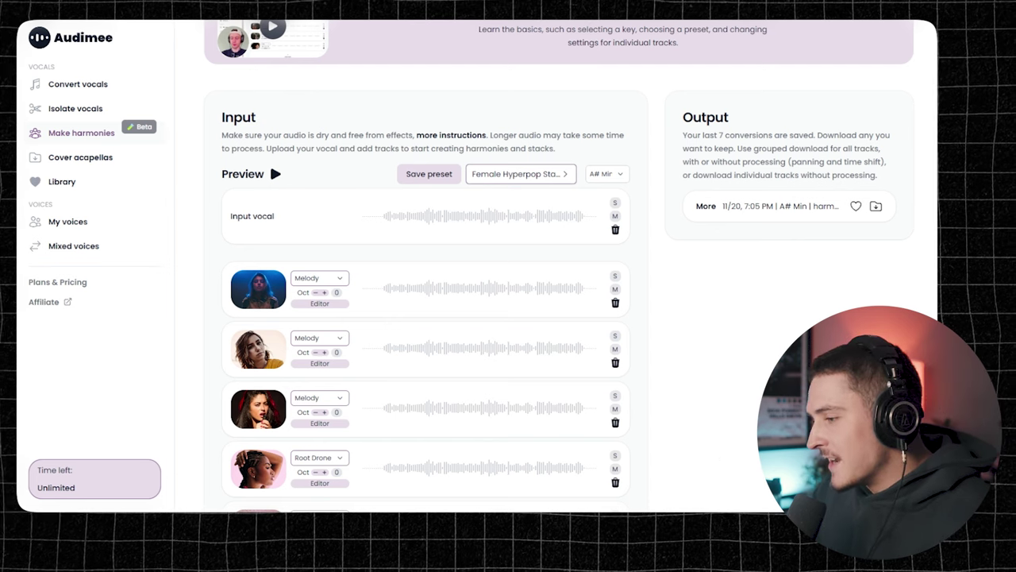
# Step: Load the Male Rock Lead Doubler preset for the input vocal and preview it
pyautogui.click(532, 175)
pyautogui.scroll(-1, 484, 268)
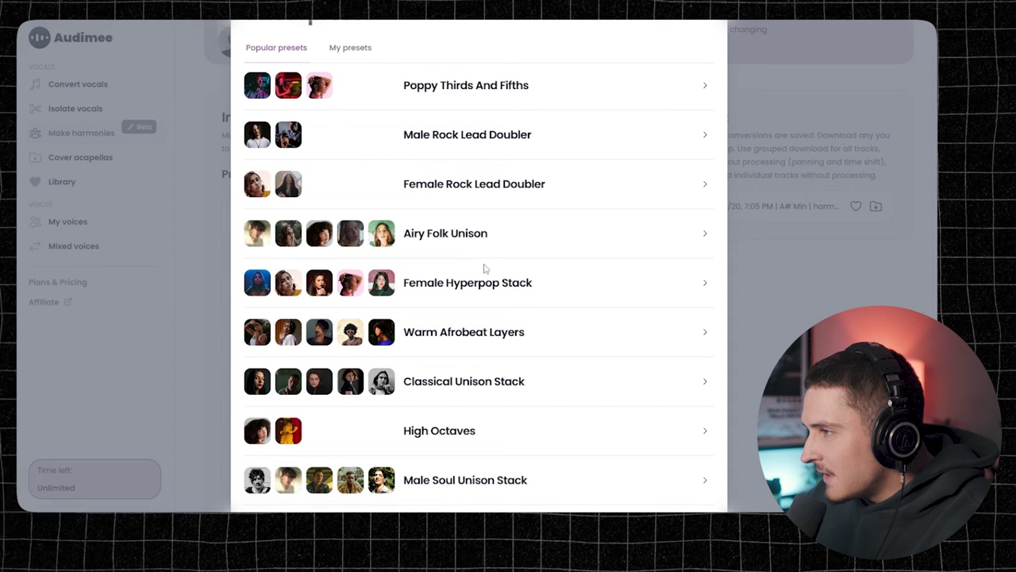
pyautogui.click(458, 136)
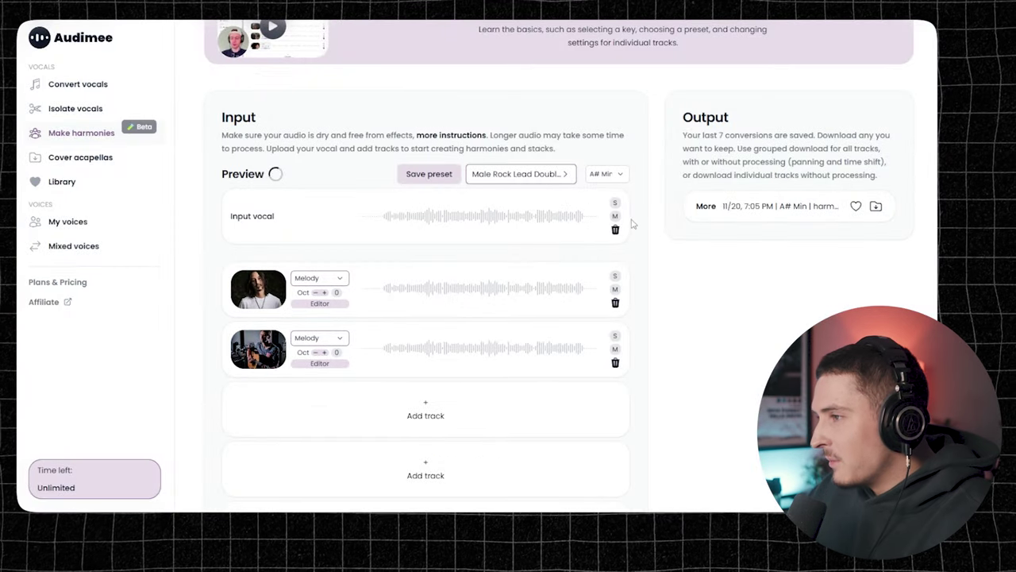
pyautogui.scroll(1, 272, 238)
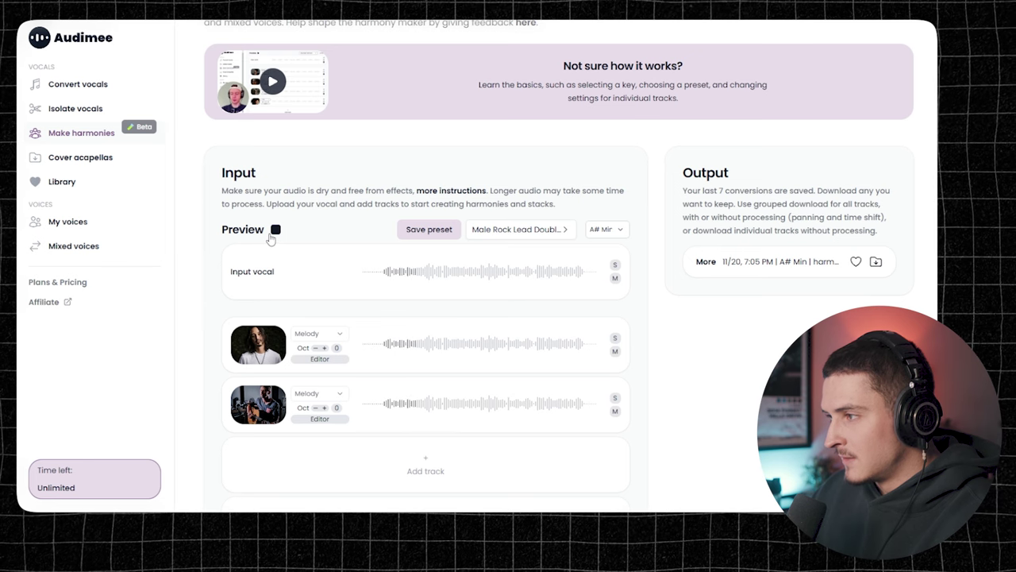
# Step: Load the Dreamy Indie Stack preset for the input vocal and preview it
pyautogui.click(520, 230)
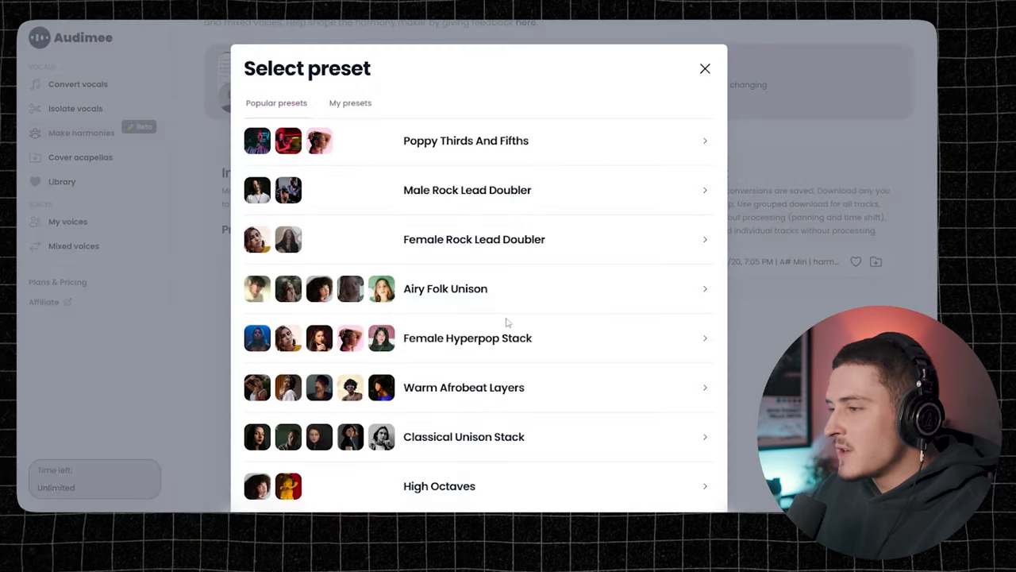
pyautogui.scroll(-2, 510, 301)
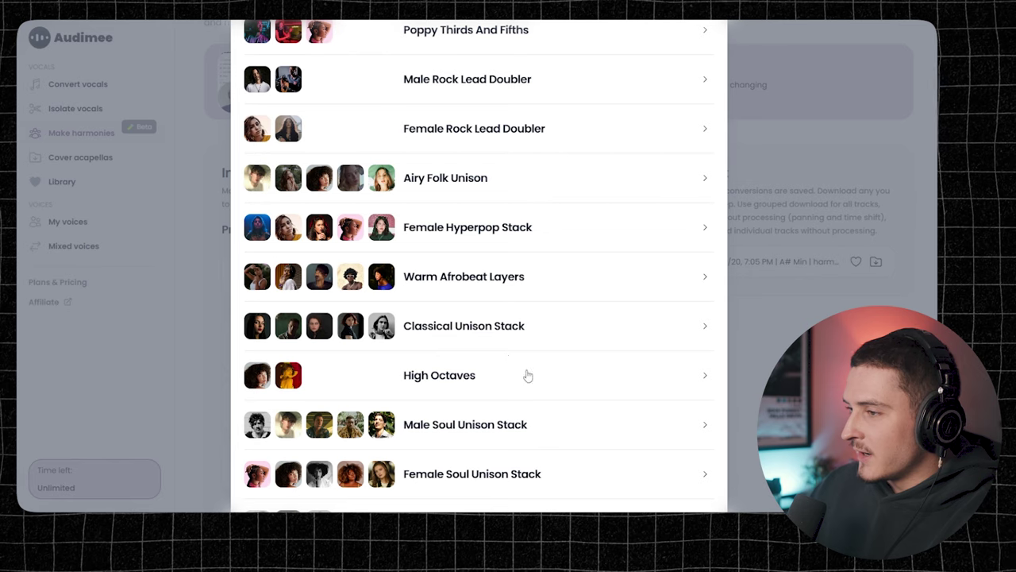
pyautogui.scroll(-3, 513, 365)
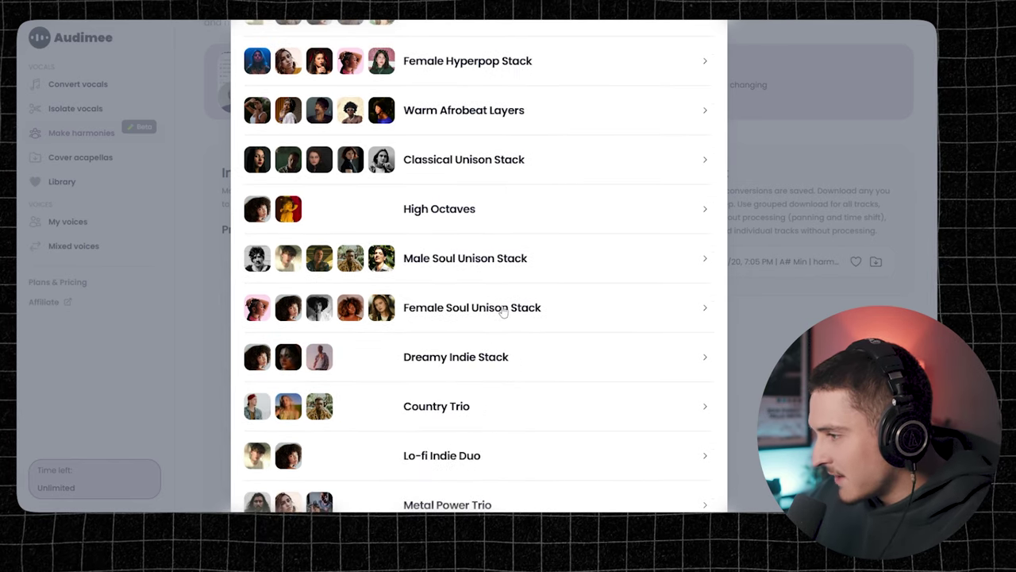
pyautogui.click(494, 363)
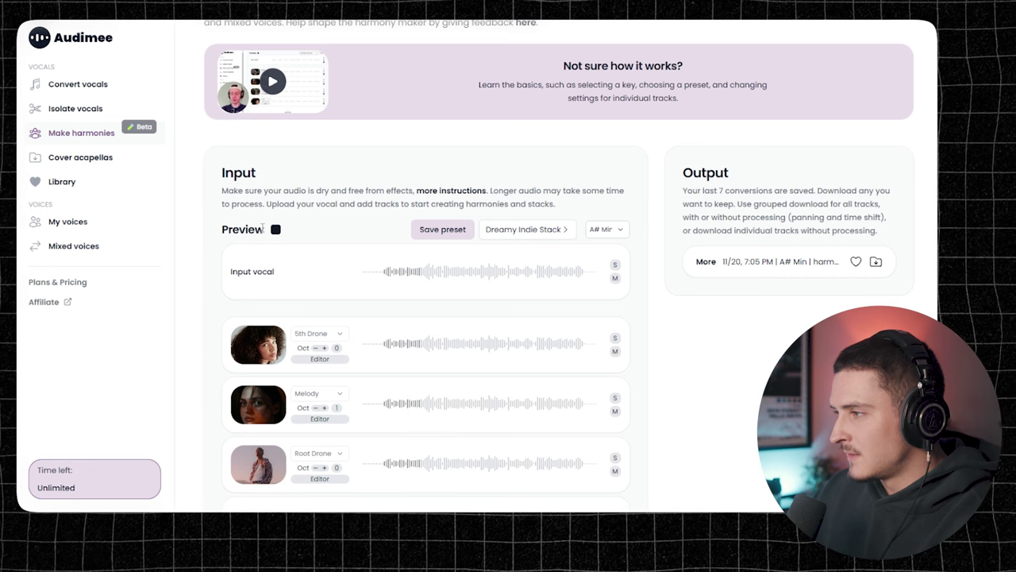
# Step: Load the Metal Power Trio preset for the input vocal, preview it and stop the preview
pyautogui.scroll(-1, 264, 237)
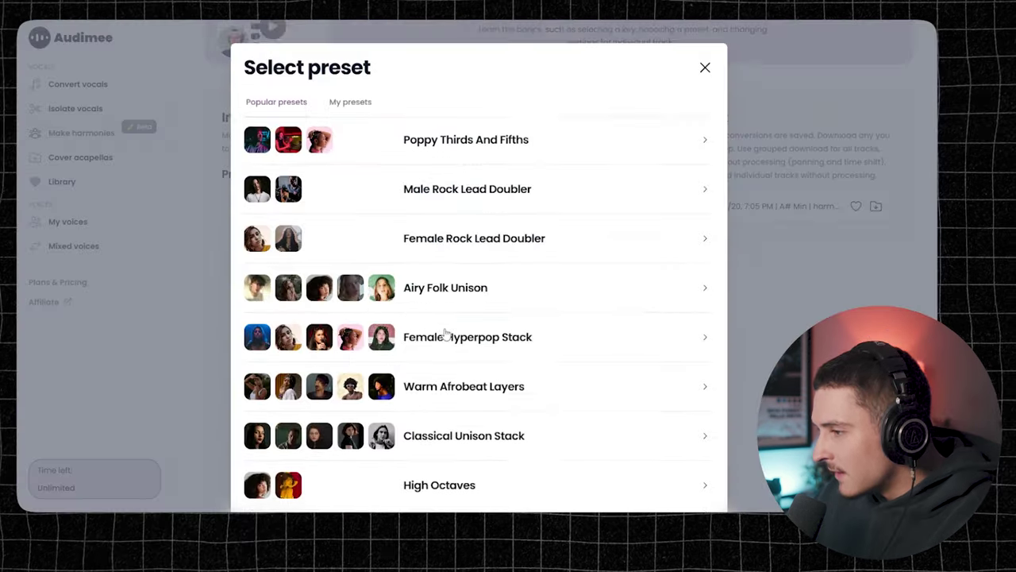
pyautogui.scroll(-4, 421, 357)
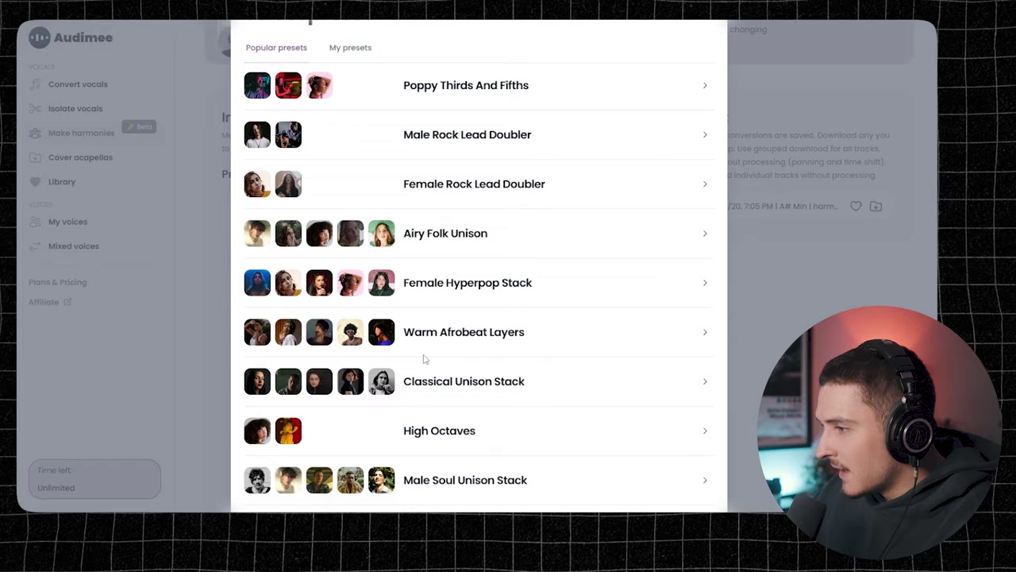
pyautogui.scroll(-3, 444, 334)
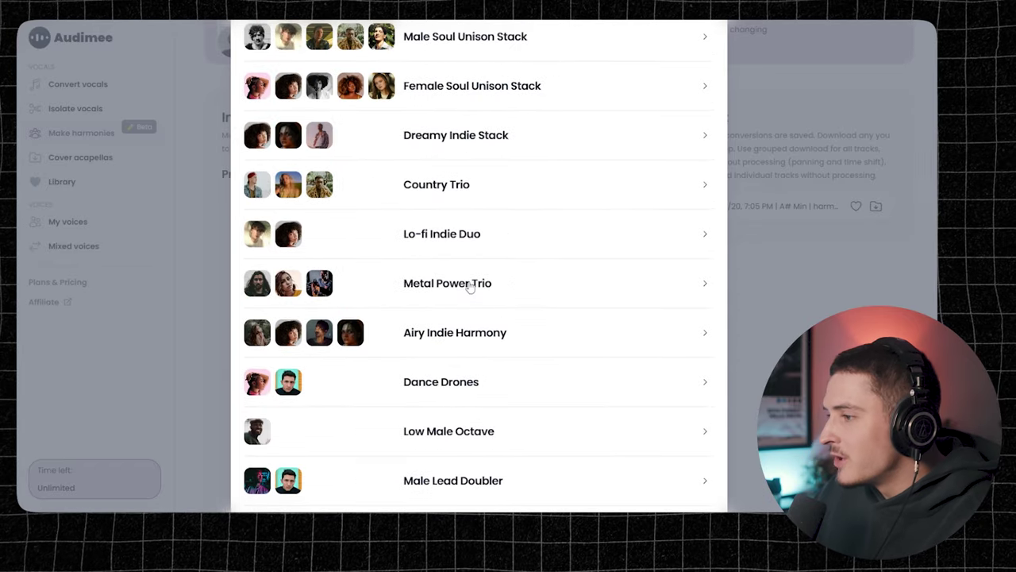
pyautogui.click(469, 288)
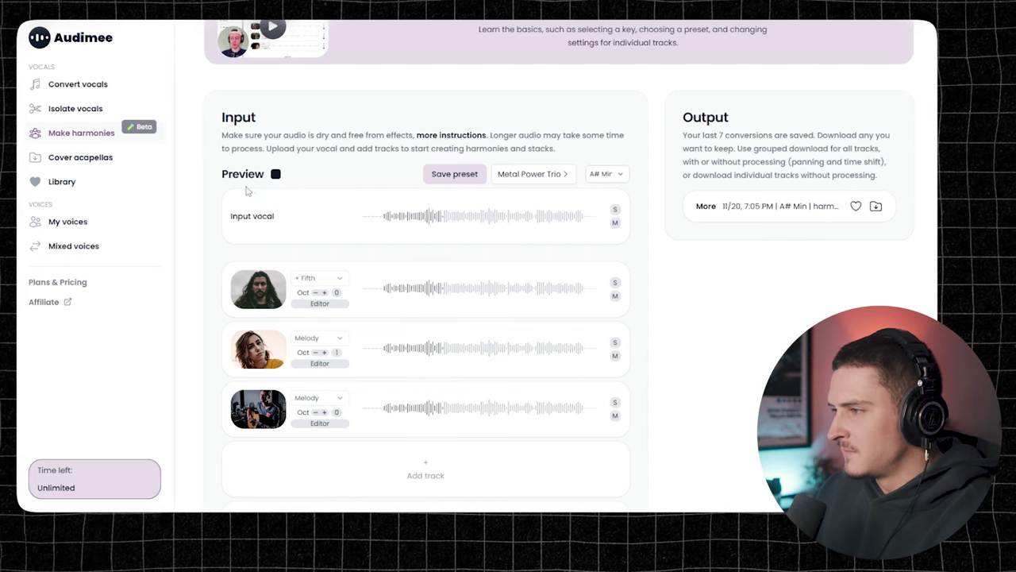
pyautogui.click(275, 173)
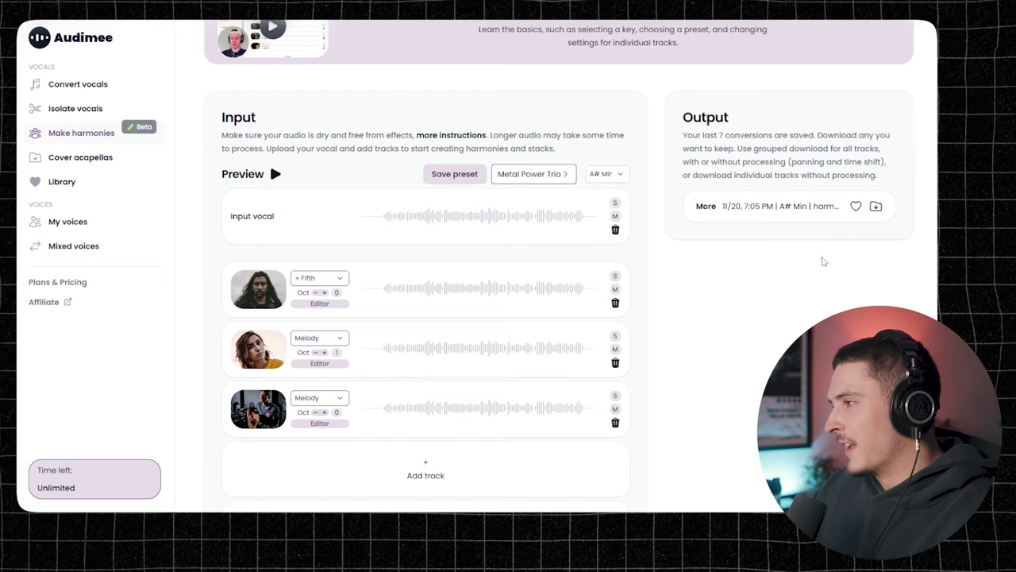
# Step: Generate the harmony tracks from the Metal Power Trio preset
pyautogui.scroll(-3, 477, 290)
pyautogui.click(588, 363)
pyautogui.scroll(3, 553, 431)
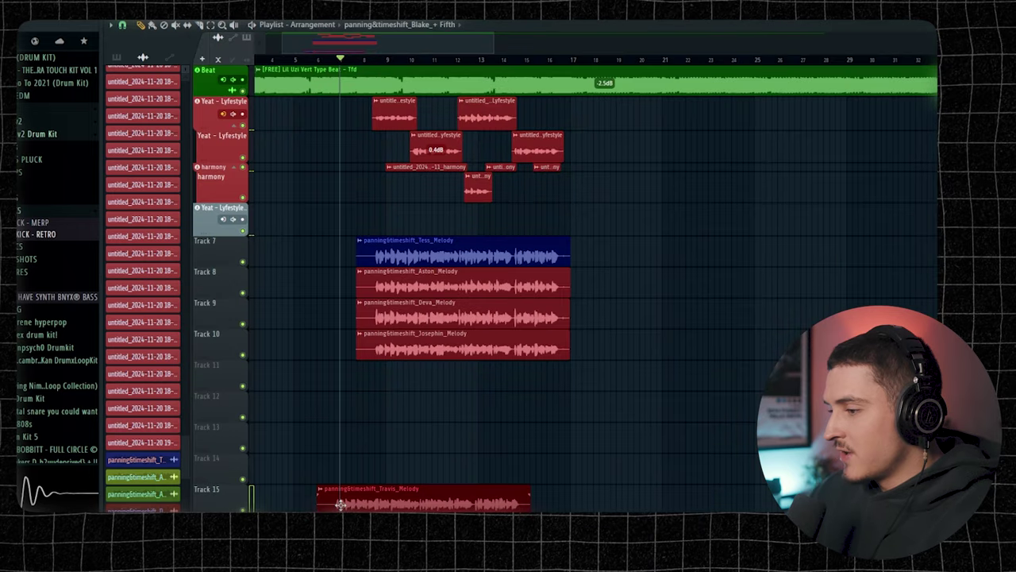
# Step: Move the three new harmony clips in FL Studio from Tracks 15–17 to Tracks 11–13 and align their waveforms with the harmonies above
pyautogui.scroll(-3, 556, 278)
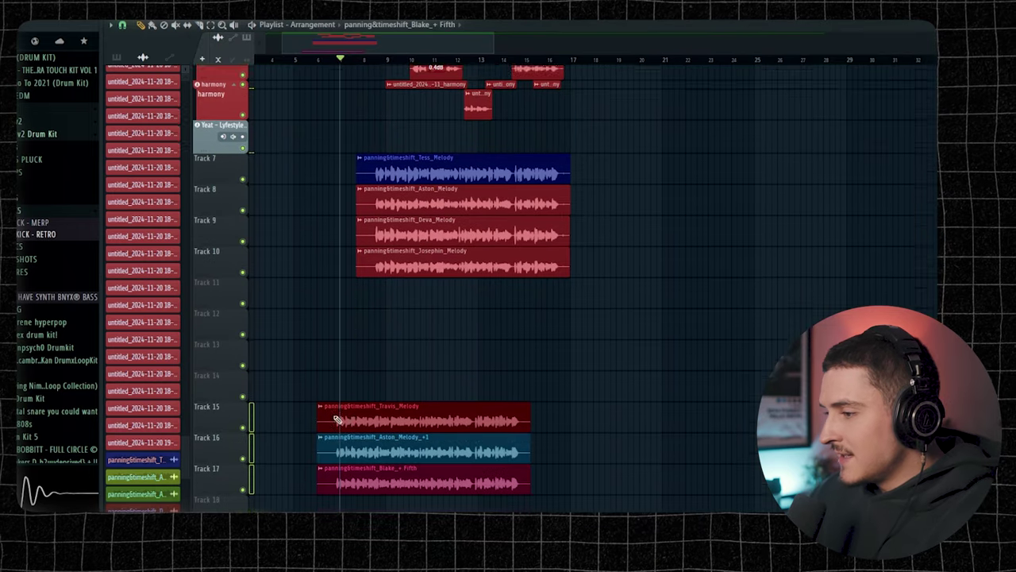
pyautogui.moveTo(405, 512); pyautogui.dragTo(401, 274)
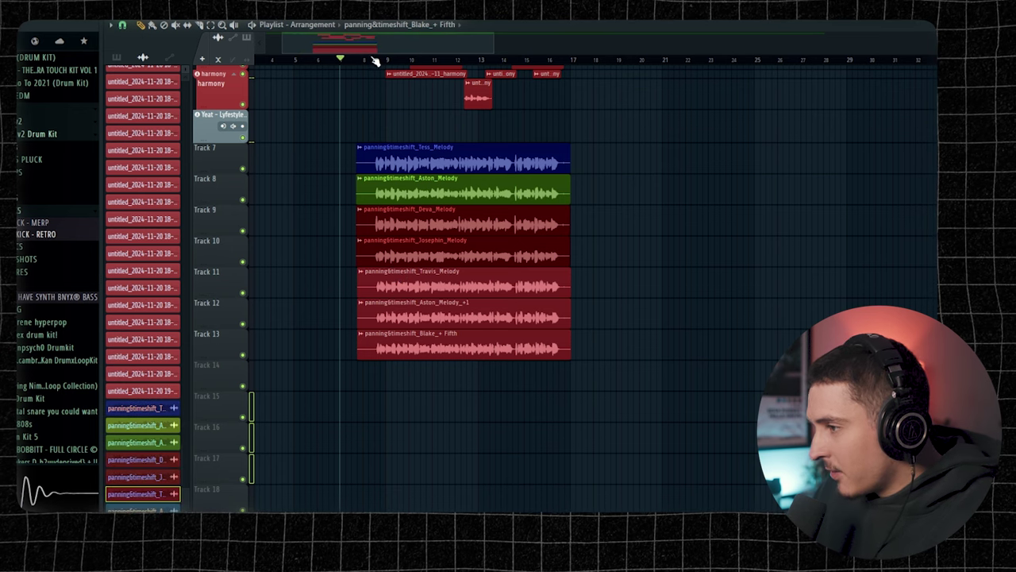
pyautogui.scroll(5, 369, 73)
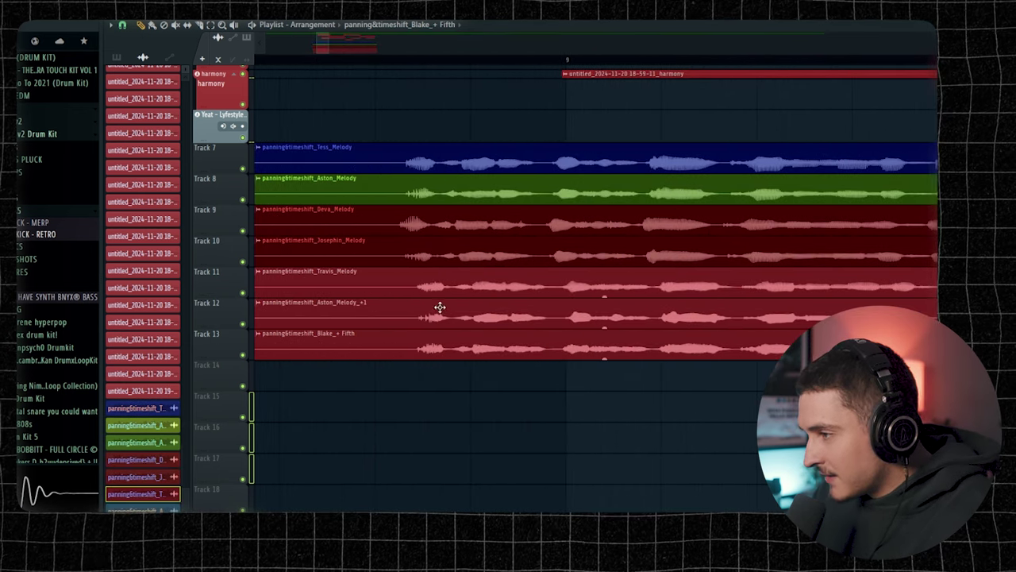
pyautogui.moveTo(452, 285); pyautogui.dragTo(440, 285)
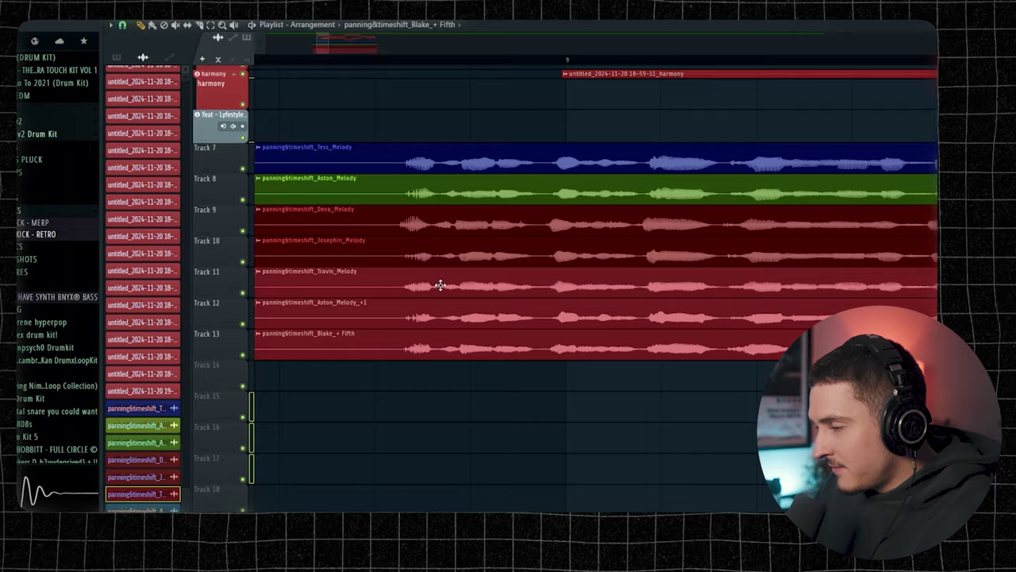
pyautogui.scroll(-5, 363, 63)
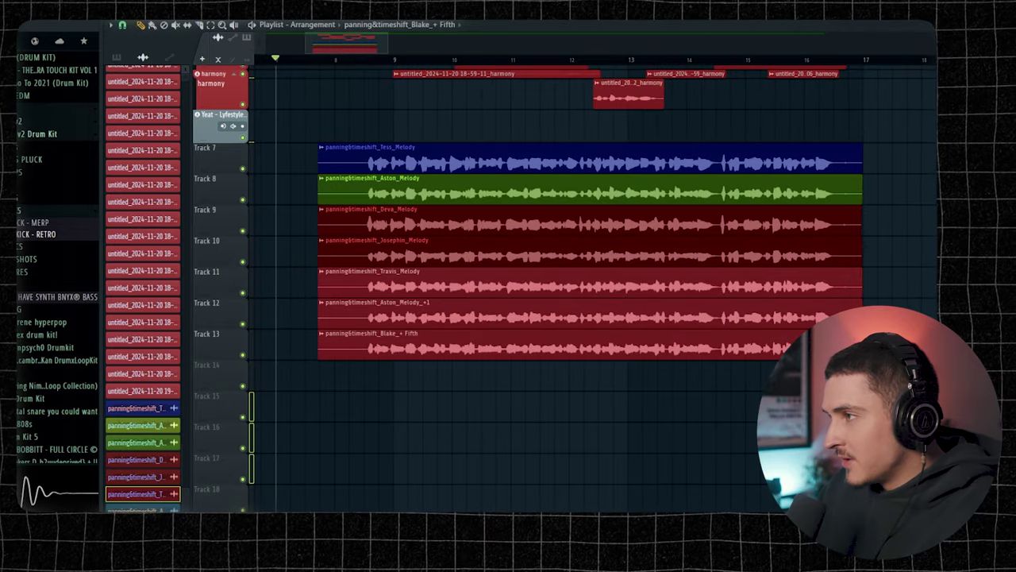
# Step: Audition the three new harmony tracks, Travis, Aston +1 and Blake + Fifth, soloed in the mixer
pyautogui.press('F6')
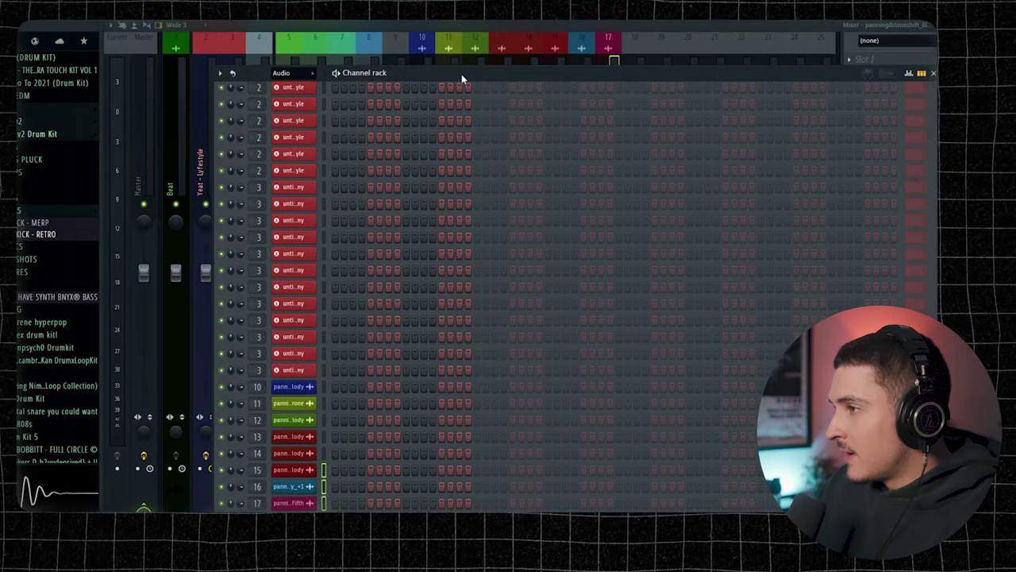
pyautogui.click(544, 28)
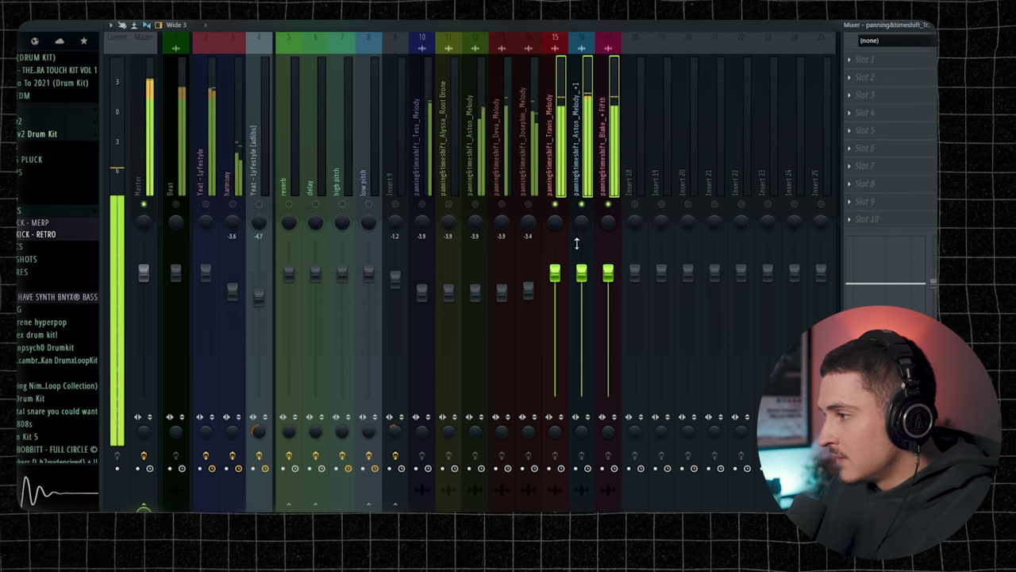
pyautogui.press('space')
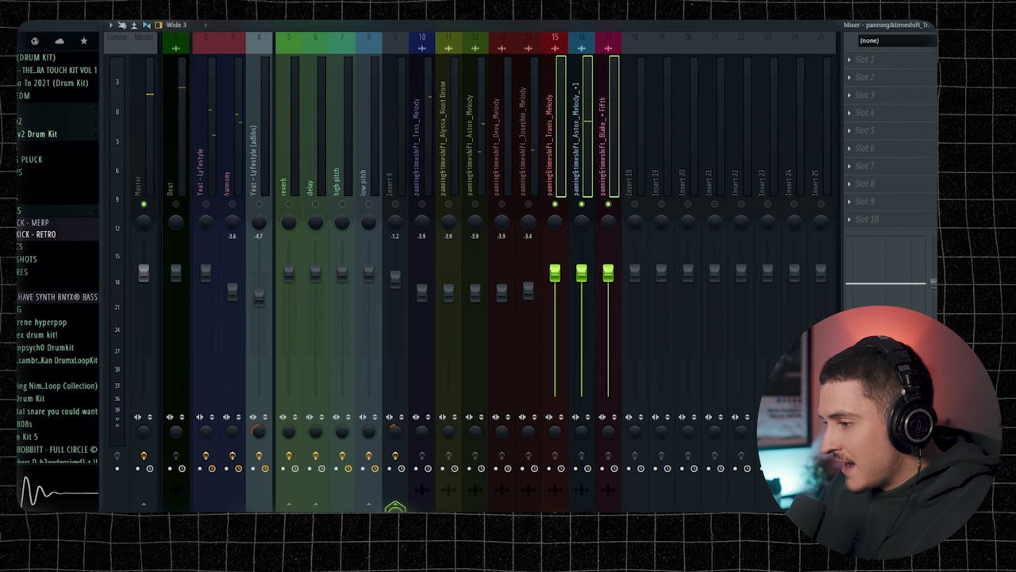
pyautogui.press('space')
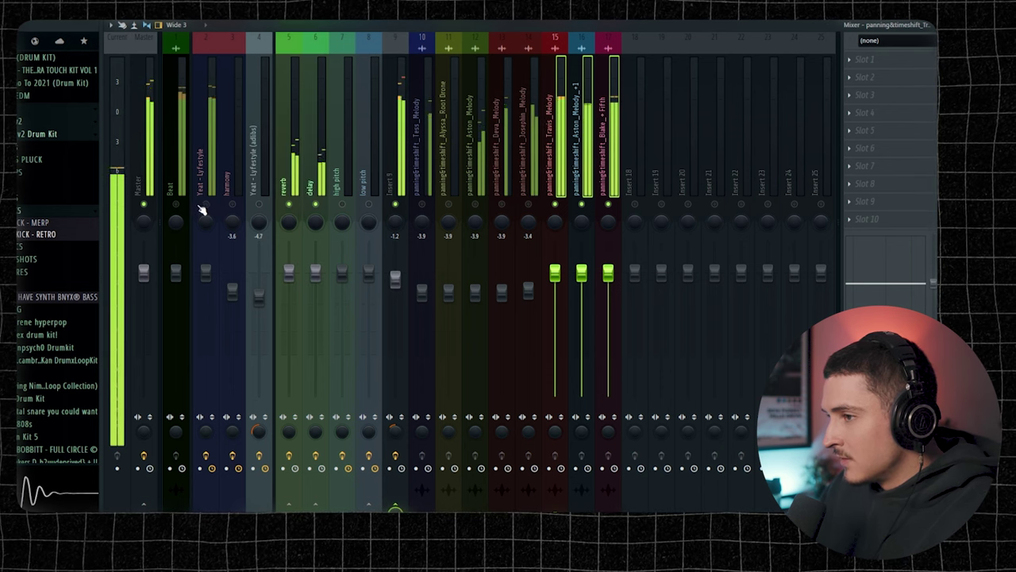
# Step: Lower the three selected harmony tracks to -3.6 dB and unsolo them so the whole mix is audible
pyautogui.moveTo(555, 272); pyautogui.dragTo(555, 291)
pyautogui.rightClick(555, 205)
pyautogui.press('space')
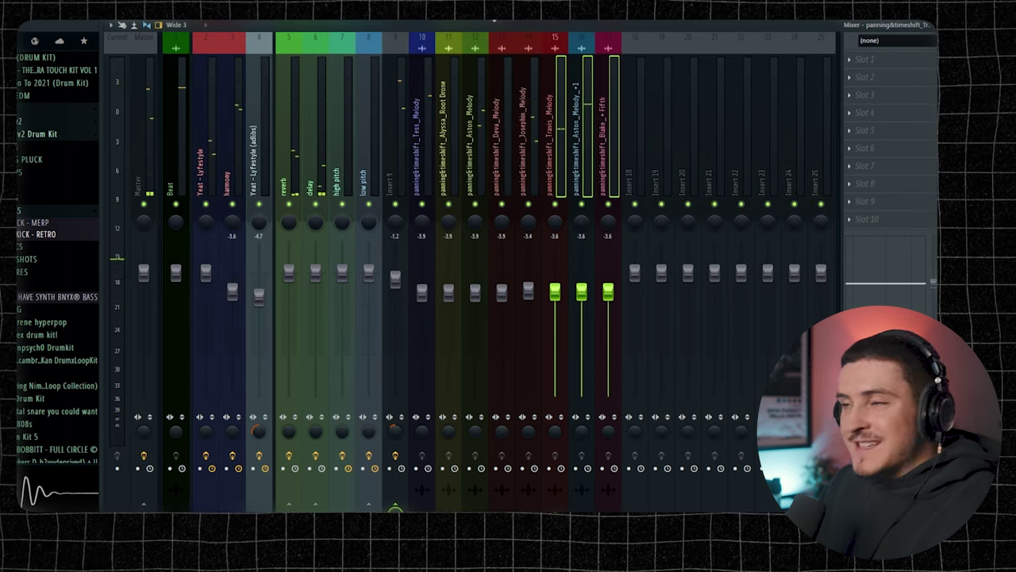
# Step: Play the arrangement in the playlist to hear the lead vocals and beat with all the harmony layers
pyautogui.press('F5')
pyautogui.scroll(3, 363, 175)
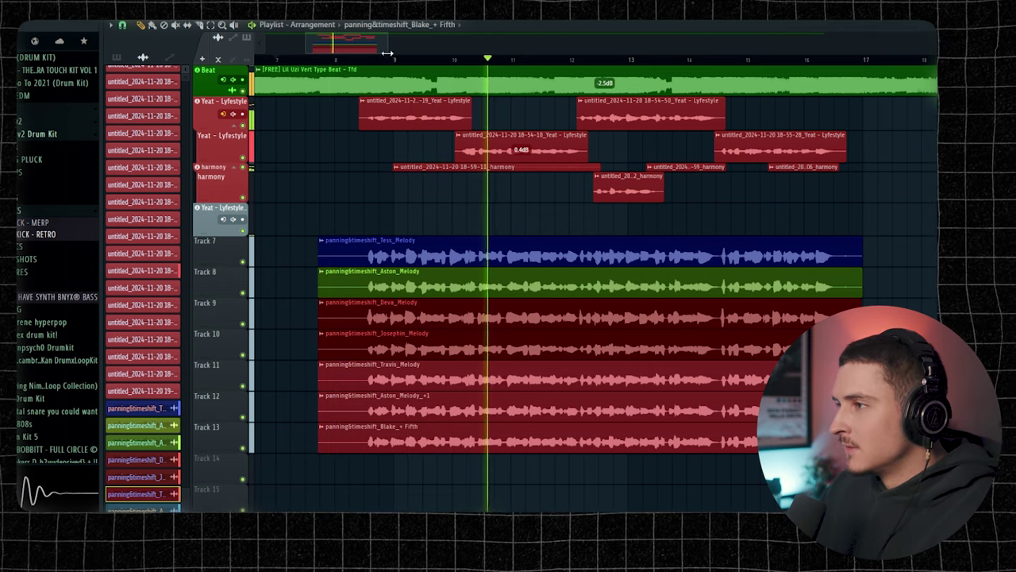
pyautogui.scroll(-4, 391, 62)
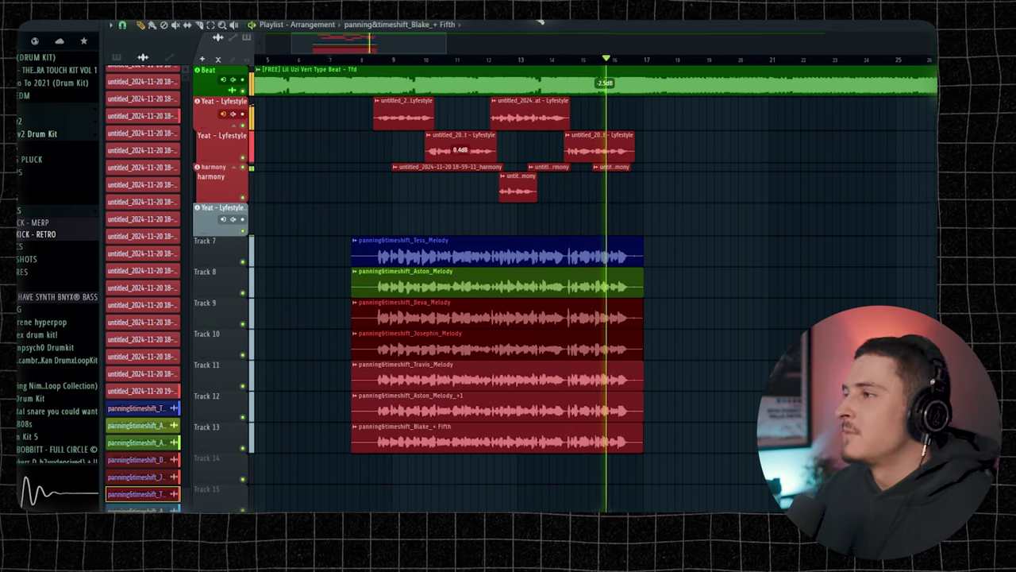
# Step: Set the threshold of the master's L1 limiter Stereo to -2.6 during playback and close the plugin
pyautogui.press('F9')
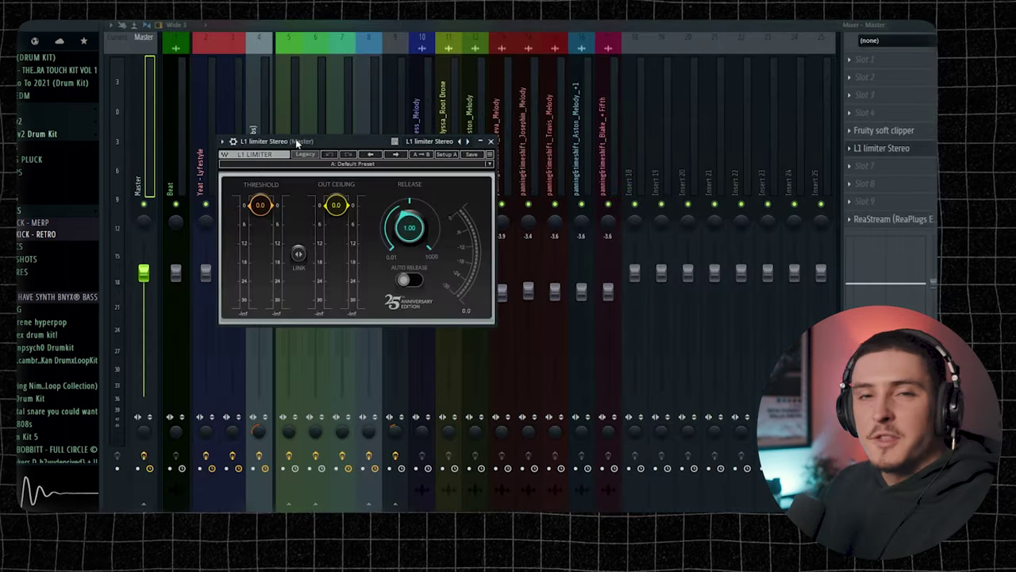
pyautogui.moveTo(264, 208)
pyautogui.mouseDown()
pyautogui.moveTo(264, 218)
pyautogui.moveTo(257, 213)
pyautogui.mouseUp()
pyautogui.press('space')
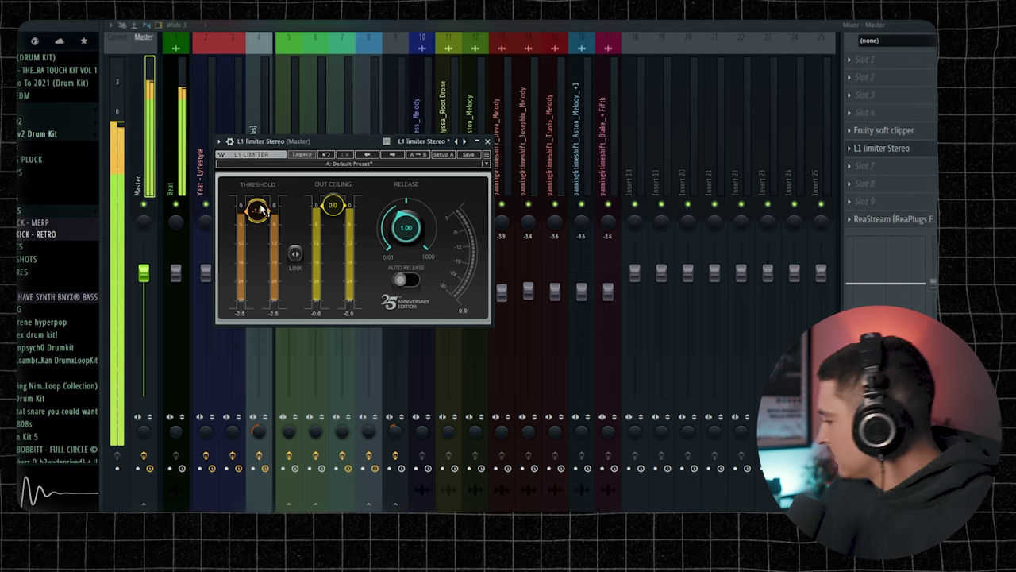
pyautogui.moveTo(264, 213); pyautogui.dragTo(262, 211)
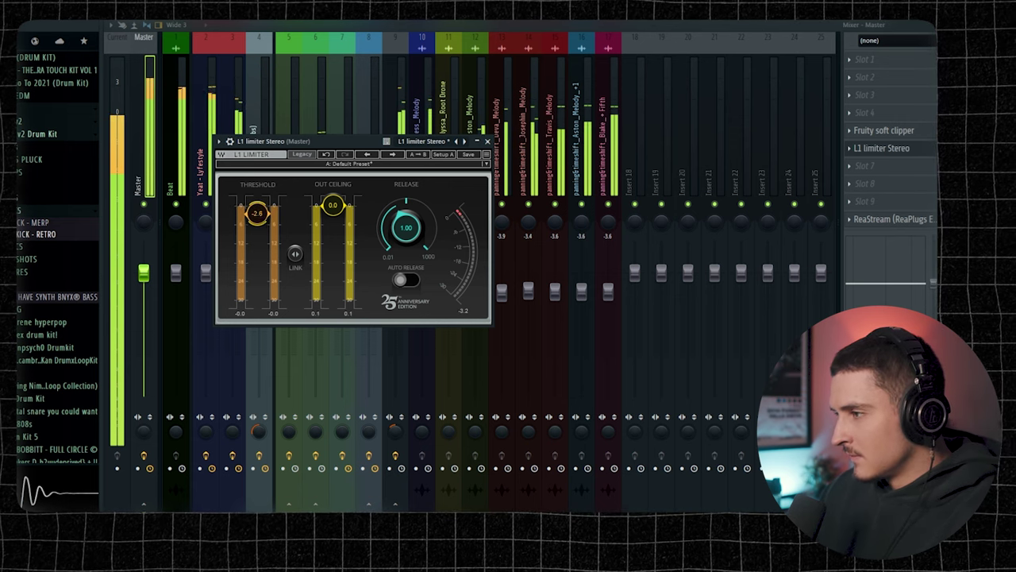
pyautogui.click(488, 140)
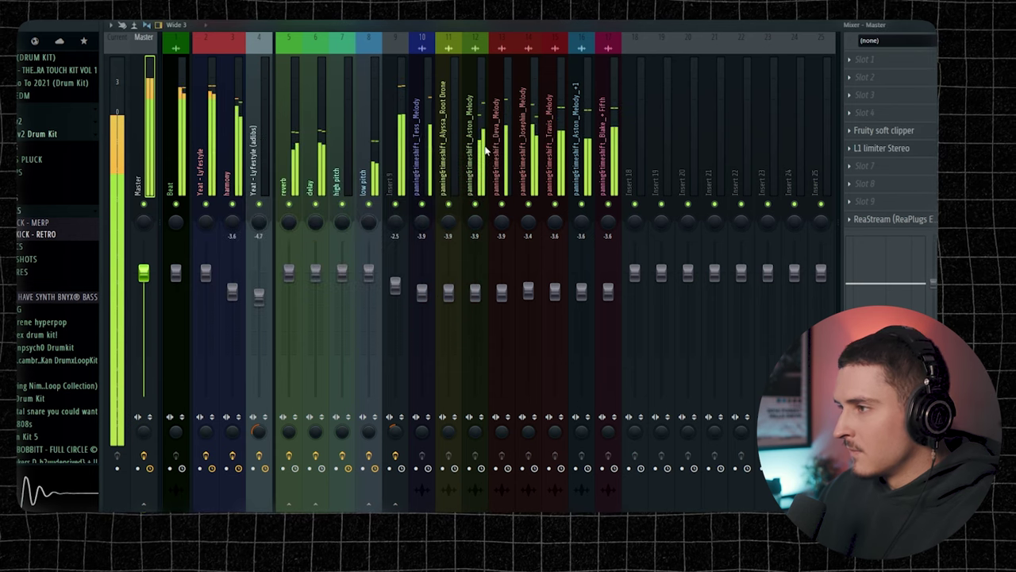
pyautogui.press('F9')
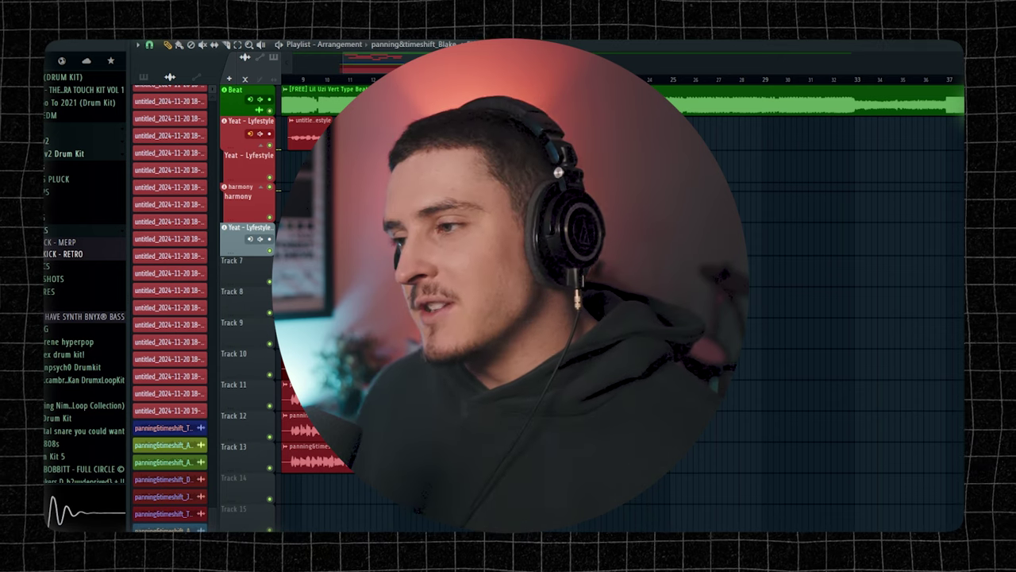
pyautogui.hscroll(-1, 622, 302)
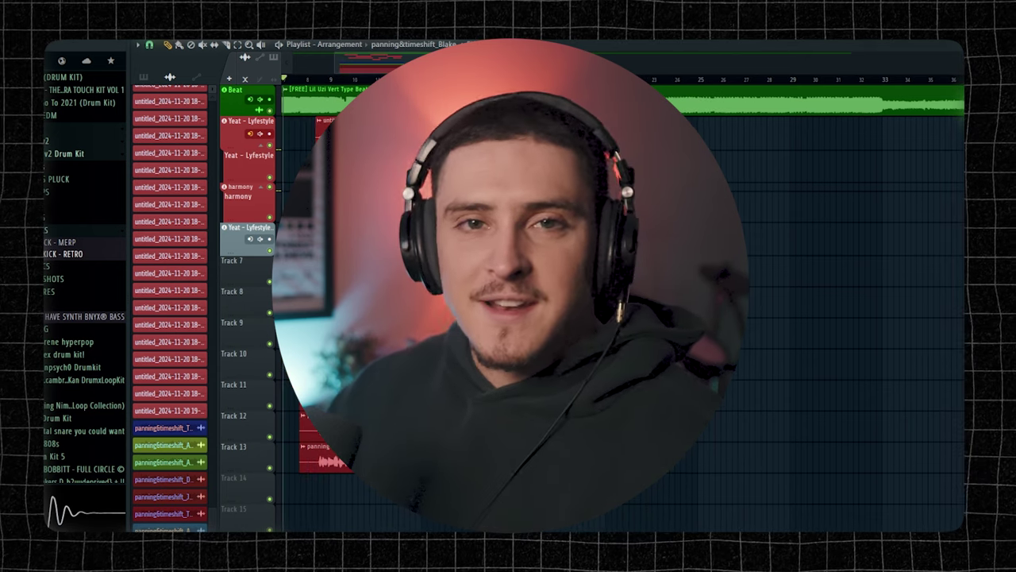
pyautogui.hscroll(-2, 623, 302)
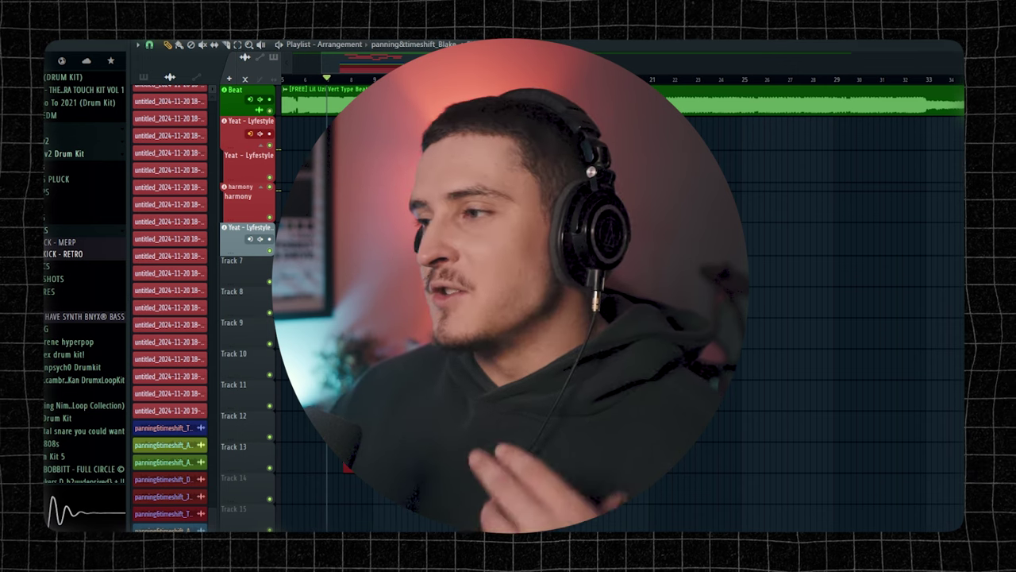